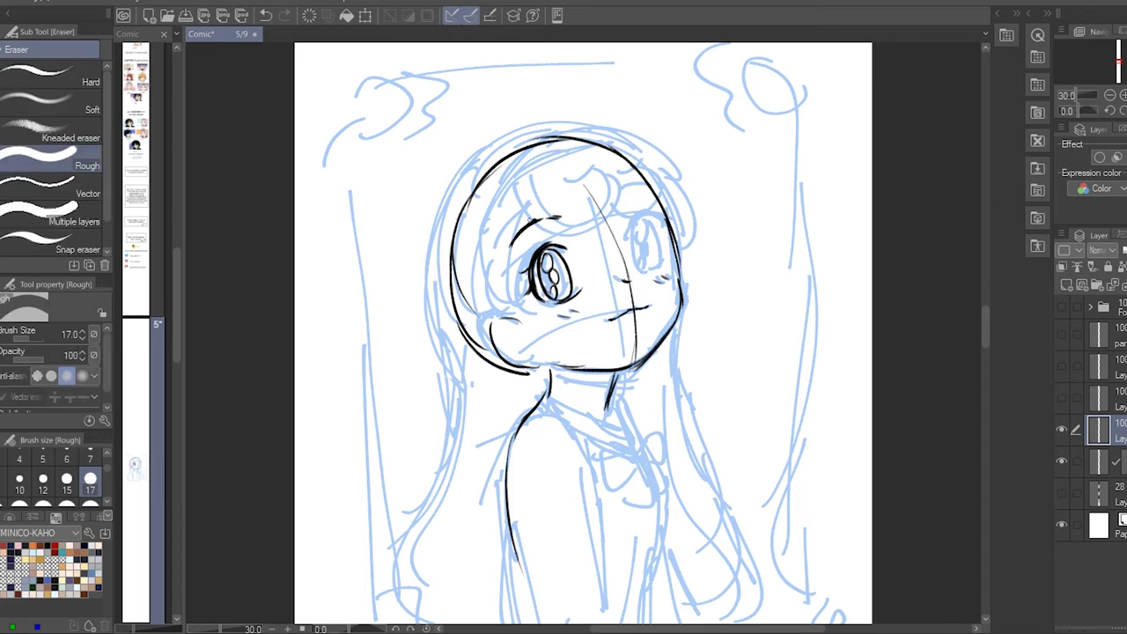
# Draw the far eye and its eyebrow in black pencil over the blue rough sketch
pyautogui.moveTo(638, 222)
pyautogui.mouseDown()
pyautogui.moveTo(647, 269)
pyautogui.moveTo(655, 264)
pyautogui.moveTo(641, 269)
pyautogui.mouseUp()
pyautogui.moveTo(626, 211); pyautogui.dragTo(668, 238)
pyautogui.moveTo(528, 241); pyautogui.dragTo(539, 298)
pyautogui.moveTo(619, 197); pyautogui.dragTo(650, 188)
# Check the face mirrored and refine the cheek and jaw contour, including the inner details of the near eye
pyautogui.press('h')
pyautogui.moveTo(502, 251); pyautogui.dragTo(489, 333)
pyautogui.moveTo(486, 308); pyautogui.dragTo(532, 367)
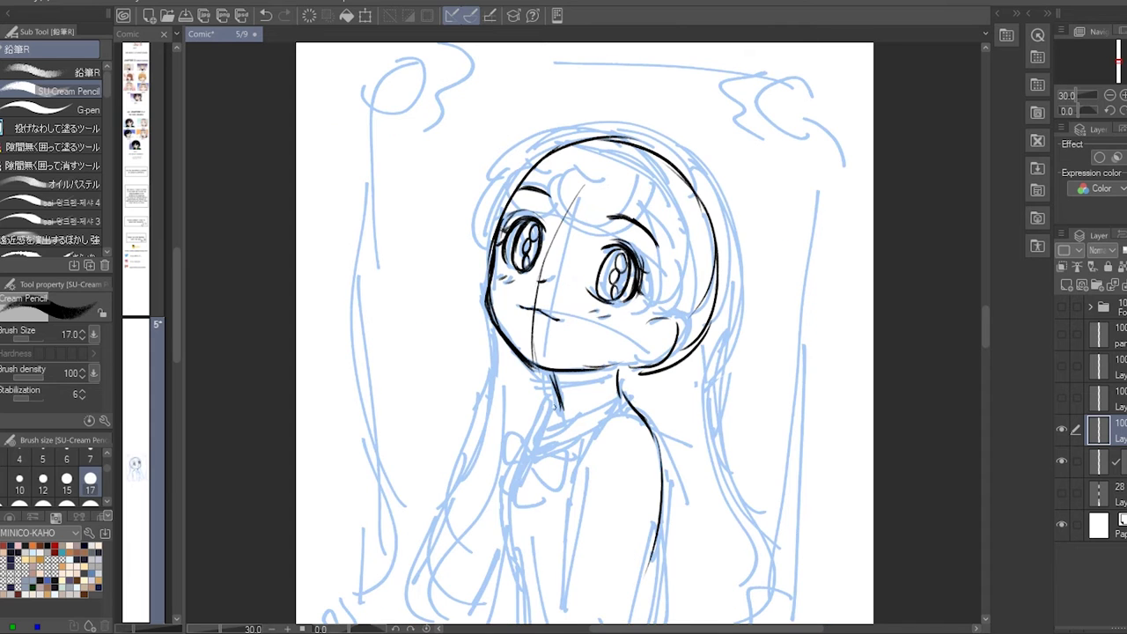
pyautogui.press('h')
pyautogui.moveTo(538, 256); pyautogui.dragTo(539, 290)
pyautogui.moveTo(546, 252); pyautogui.dragTo(551, 294)
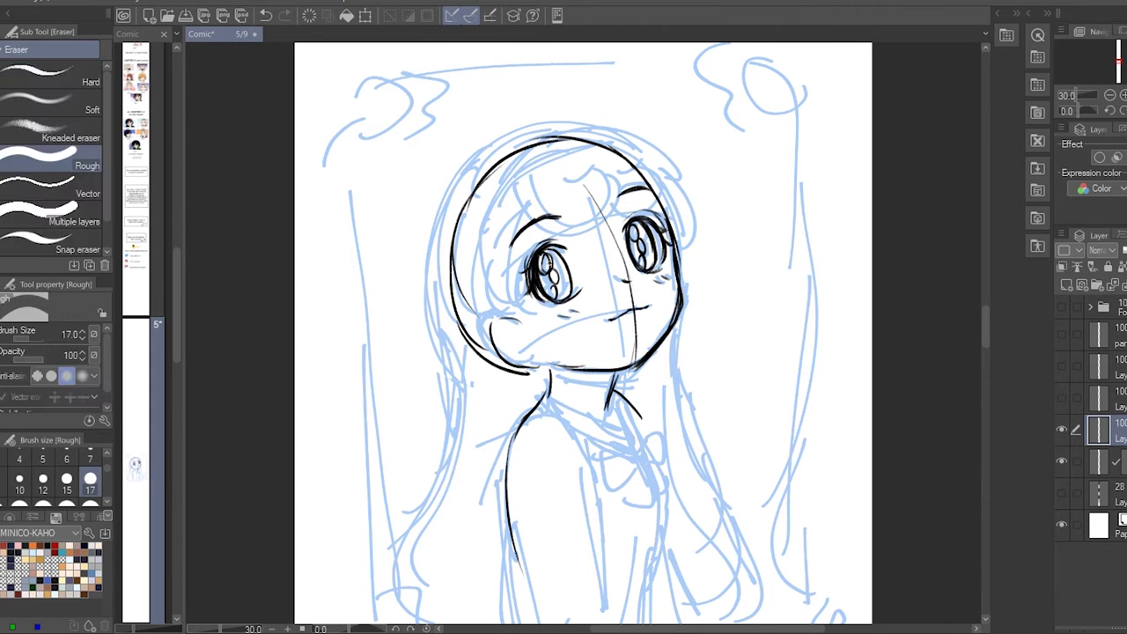
# Draw the curved fringe across the forehead and the side locks framing the face
pyautogui.moveTo(515, 212)
pyautogui.mouseDown()
pyautogui.moveTo(608, 225)
pyautogui.moveTo(613, 172)
pyautogui.mouseUp()
pyautogui.moveTo(630, 221); pyautogui.dragTo(662, 160)
pyautogui.moveTo(539, 231); pyautogui.dragTo(525, 326)
pyautogui.moveTo(507, 246); pyautogui.dragTo(494, 328)
pyautogui.moveTo(665, 176)
pyautogui.mouseDown()
pyautogui.moveTo(694, 229)
pyautogui.moveTo(687, 269)
pyautogui.mouseUp()
# Draw the hairband curves and the crown outline, with a long hair strand falling behind the near shoulder
pyautogui.moveTo(485, 243); pyautogui.dragTo(586, 161)
pyautogui.moveTo(498, 222); pyautogui.dragTo(613, 158)
pyautogui.moveTo(700, 260); pyautogui.dragTo(568, 132)
pyautogui.moveTo(445, 269)
pyautogui.mouseDown()
pyautogui.moveTo(577, 134)
pyautogui.moveTo(439, 407)
pyautogui.moveTo(441, 561)
pyautogui.mouseUp()
# Draw the shirt collar around the neck with a bow tie at its centre
pyautogui.scroll(-2, 966, 339)
pyautogui.moveTo(545, 324)
pyautogui.mouseDown()
pyautogui.moveTo(578, 370)
pyautogui.moveTo(615, 367)
pyautogui.mouseUp()
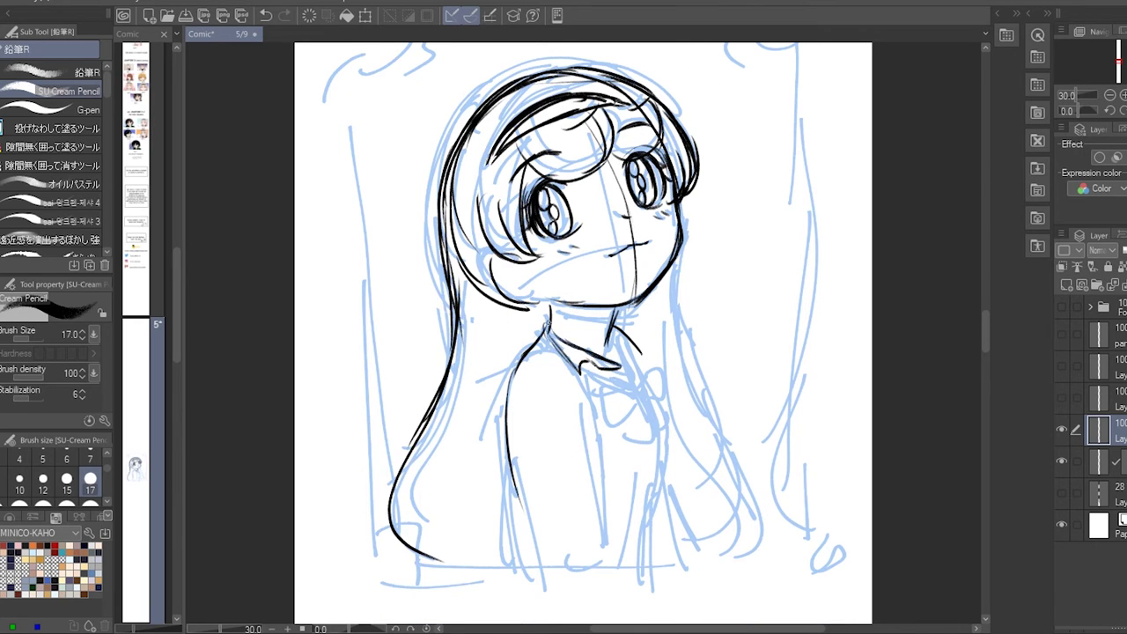
pyautogui.moveTo(615, 324); pyautogui.dragTo(636, 354)
pyautogui.moveTo(589, 372)
pyautogui.mouseDown()
pyautogui.moveTo(634, 348)
pyautogui.moveTo(620, 403)
pyautogui.mouseUp()
pyautogui.moveTo(620, 382); pyautogui.dragTo(636, 407)
pyautogui.moveTo(638, 347); pyautogui.dragTo(657, 381)
pyautogui.hotkey('ctrl', 'z')
pyautogui.moveTo(589, 374); pyautogui.dragTo(615, 403)
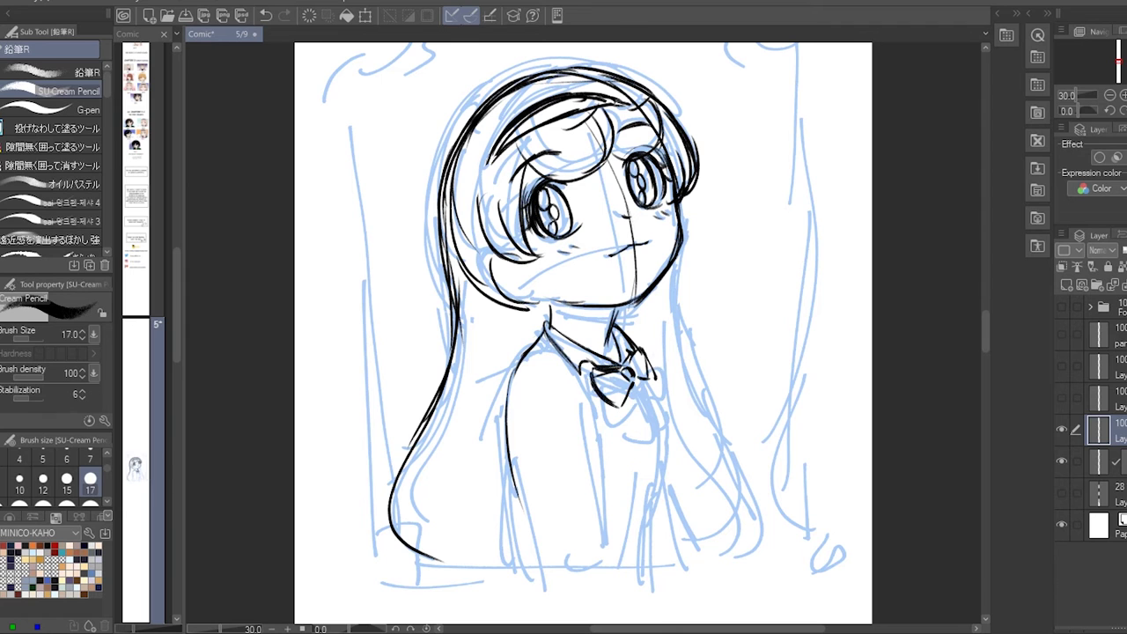
# Draw the near arm, the torso's side lines and the long hair strand on the far side
pyautogui.scroll(-3, 581, 335)
pyautogui.moveTo(590, 352); pyautogui.dragTo(540, 259)
pyautogui.moveTo(525, 363); pyautogui.dragTo(548, 381)
pyautogui.moveTo(549, 383); pyautogui.dragTo(557, 471)
pyautogui.moveTo(526, 418); pyautogui.dragTo(517, 470)
pyautogui.moveTo(588, 388); pyautogui.dragTo(587, 465)
pyautogui.moveTo(555, 428); pyautogui.dragTo(554, 458)
pyautogui.moveTo(524, 411); pyautogui.dragTo(512, 467)
pyautogui.moveTo(484, 372); pyautogui.dragTo(458, 472)
pyautogui.scroll(3, 583, 337)
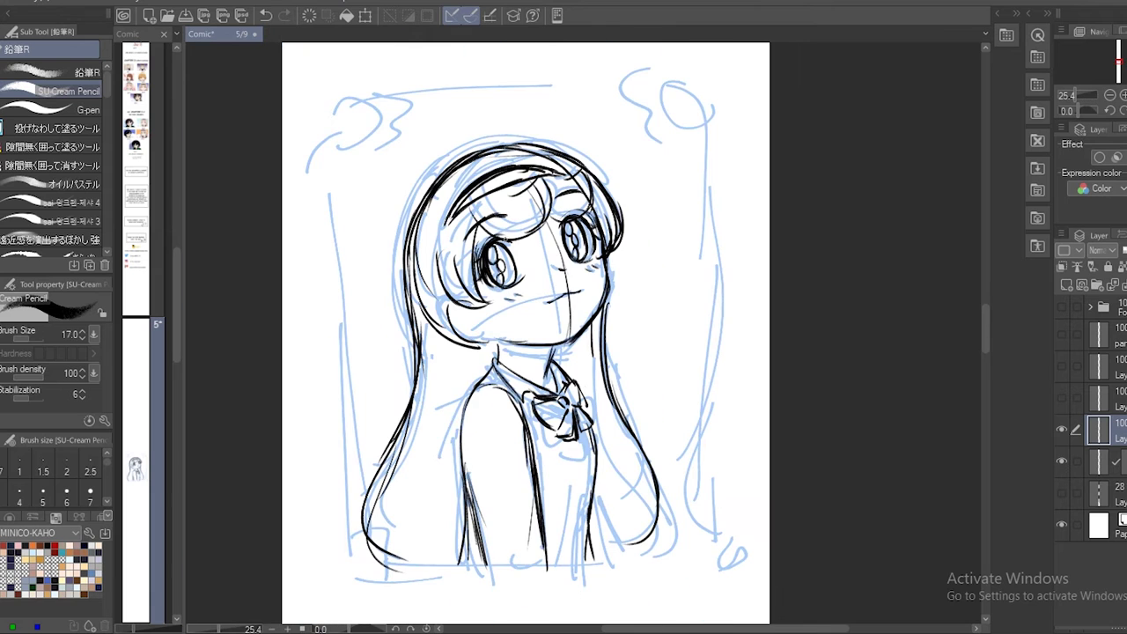
# Darken the near eye and reinforce the ear, jaw and neck lines
pyautogui.moveTo(488, 275); pyautogui.dragTo(502, 289)
pyautogui.moveTo(492, 245); pyautogui.dragTo(506, 273)
pyautogui.moveTo(449, 303); pyautogui.dragTo(461, 317)
pyautogui.moveTo(458, 326)
pyautogui.mouseDown()
pyautogui.moveTo(502, 343)
pyautogui.moveTo(481, 339)
pyautogui.moveTo(532, 382)
pyautogui.mouseUp()
# Mirror the canvas to strengthen the collar, side hair and torso lines, and undo the last stray stroke
pyautogui.click(1061, 461)
pyautogui.press('h')
pyautogui.moveTo(650, 341); pyautogui.dragTo(594, 379)
pyautogui.moveTo(705, 379); pyautogui.dragTo(687, 440)
pyautogui.moveTo(656, 401); pyautogui.dragTo(627, 567)
pyautogui.moveTo(578, 404); pyautogui.dragTo(558, 557)
pyautogui.moveTo(569, 453); pyautogui.dragTo(556, 563)
pyautogui.hotkey('ctrl', 'z')
pyautogui.press('h')
# Erase the heavy inner arm line and redraw the near arm, shoulder and sleeve contours more cleanly
pyautogui.press('e')
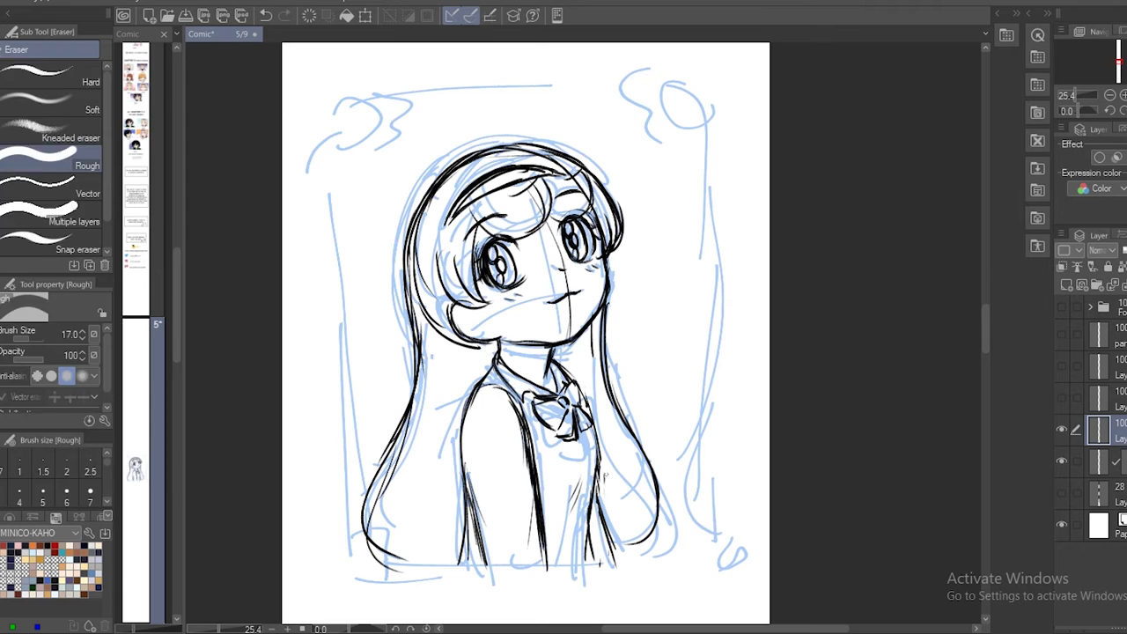
pyautogui.moveTo(539, 459); pyautogui.dragTo(534, 564)
pyautogui.press('p')
pyautogui.moveTo(476, 410); pyautogui.dragTo(463, 521)
pyautogui.moveTo(484, 507); pyautogui.dragTo(469, 569)
pyautogui.moveTo(534, 457); pyautogui.dragTo(536, 534)
pyautogui.moveTo(493, 373); pyautogui.dragTo(464, 419)
pyautogui.moveTo(539, 410); pyautogui.dragTo(520, 511)
pyautogui.moveTo(512, 374); pyautogui.dragTo(474, 405)
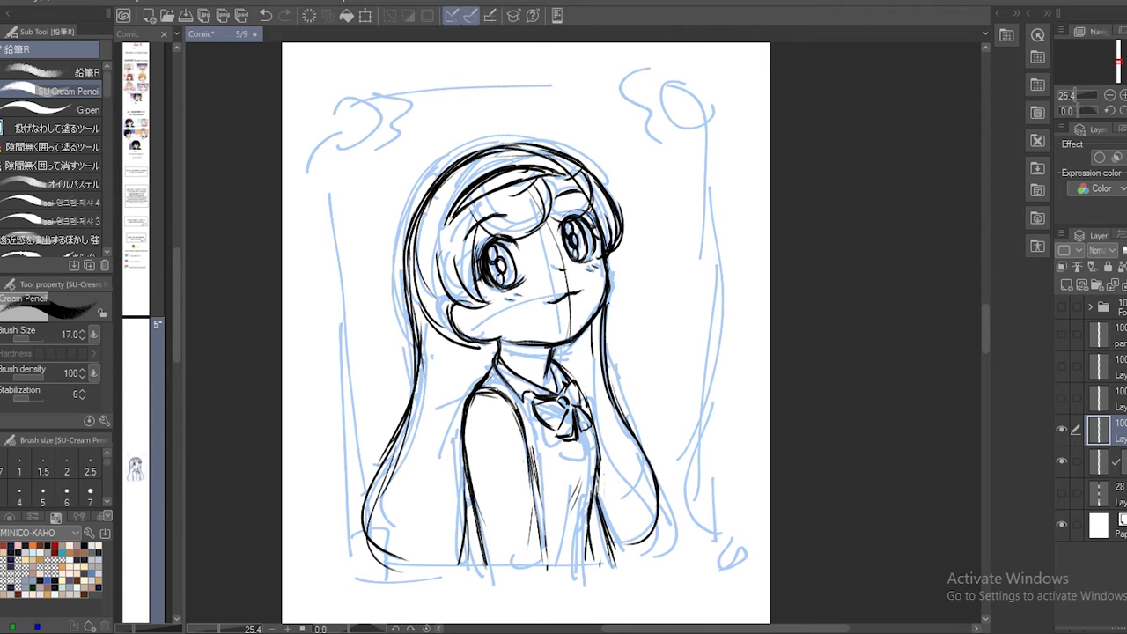
# Sketch the near forearm bent up toward the chest, erasing the overlapping lines of the straight arm
pyautogui.moveTo(572, 396); pyautogui.dragTo(502, 564)
pyautogui.moveTo(506, 489); pyautogui.dragTo(489, 550)
pyautogui.moveTo(568, 475); pyautogui.dragTo(519, 550)
pyautogui.moveTo(551, 421); pyautogui.dragTo(521, 449)
pyautogui.press('e')
pyautogui.press('p')
pyautogui.moveTo(477, 509); pyautogui.dragTo(475, 564)
pyautogui.press('e')
pyautogui.press('p')
pyautogui.moveTo(557, 524)
pyautogui.mouseDown()
pyautogui.moveTo(542, 562)
pyautogui.moveTo(507, 550)
pyautogui.mouseUp()
pyautogui.press('e')
pyautogui.press('p')
pyautogui.press('e')
# Erase and redraw the torso's back and front edges below the bent elbow
pyautogui.moveTo(467, 460); pyautogui.dragTo(478, 546)
pyautogui.press('p')
pyautogui.moveTo(476, 499); pyautogui.dragTo(477, 567)
pyautogui.moveTo(599, 502); pyautogui.dragTo(592, 568)
pyautogui.press('e')
pyautogui.moveTo(592, 481); pyautogui.dragTo(588, 560)
pyautogui.press('p')
# Draw the sleeve cuff and a closed hand over the bow tie, erasing the lines underneath
pyautogui.press('e')
pyautogui.press('p')
pyautogui.press('e')
pyautogui.press('p')
pyautogui.press('e')
pyautogui.press('p')
pyautogui.moveTo(570, 416); pyautogui.dragTo(541, 445)
pyautogui.press('e')
pyautogui.press('p')
pyautogui.press('e')
pyautogui.press('p')
pyautogui.press('e')
pyautogui.press('p')
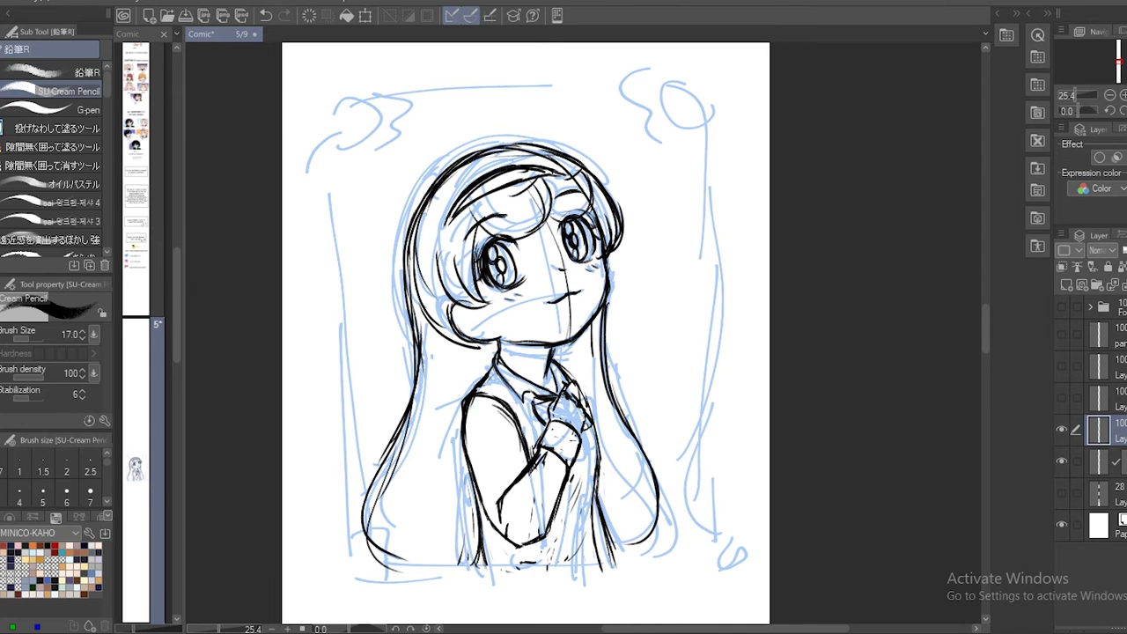
# Rework the forearm and elbow lines, try new shoulder and torso strokes, and undo the last two
pyautogui.press('e')
pyautogui.moveTo(546, 454); pyautogui.dragTo(498, 523)
pyautogui.press('p')
pyautogui.press('e')
pyautogui.press('p')
pyautogui.moveTo(493, 472); pyautogui.dragTo(475, 523)
pyautogui.moveTo(491, 362); pyautogui.dragTo(458, 558)
pyautogui.moveTo(509, 409); pyautogui.dragTo(497, 571)
pyautogui.hotkey('ctrl', 'z')
pyautogui.hotkey('ctrl', 'z')
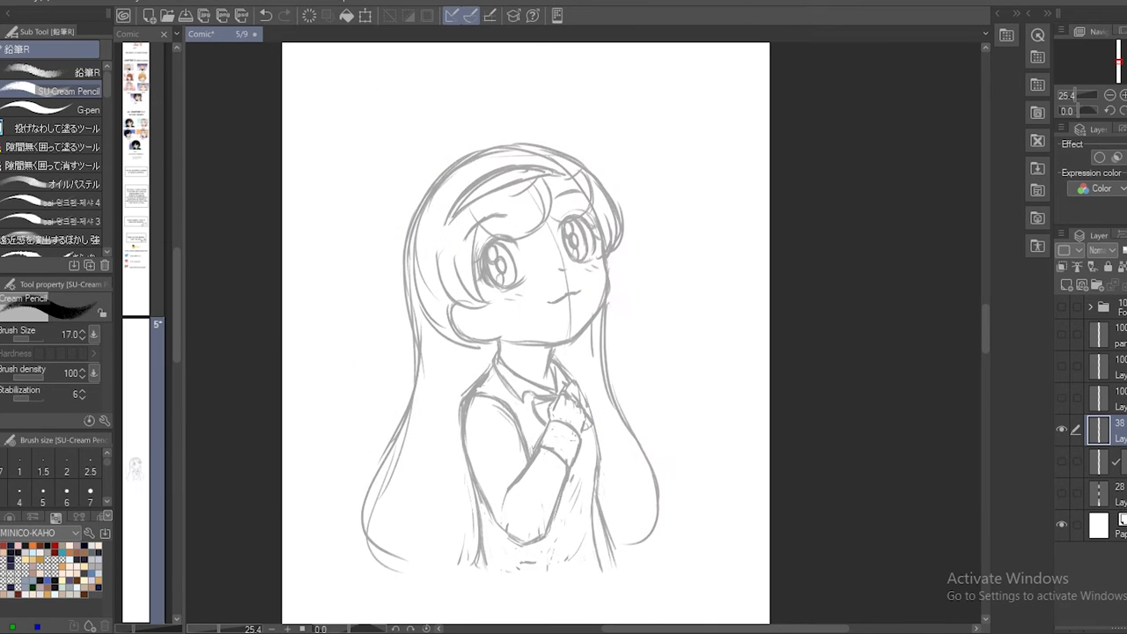
# Lasso the near eye, shift it slightly toward the nose, and check the face mirrored
pyautogui.press('m')
pyautogui.moveTo(528, 306); pyautogui.dragTo(577, 280)
pyautogui.press('k')
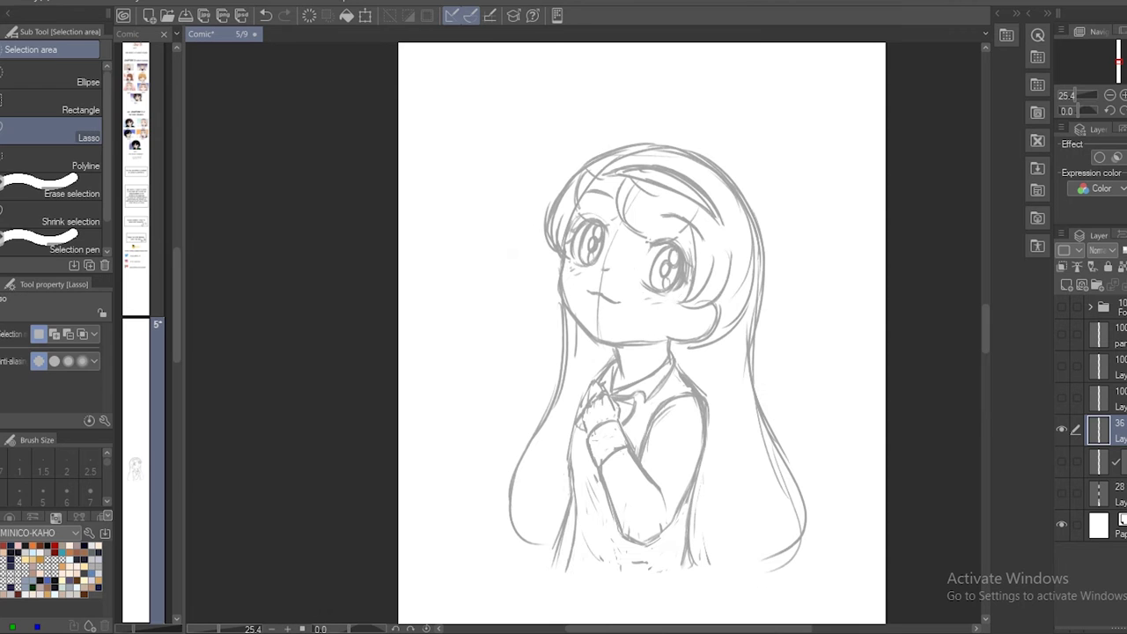
pyautogui.press('k')
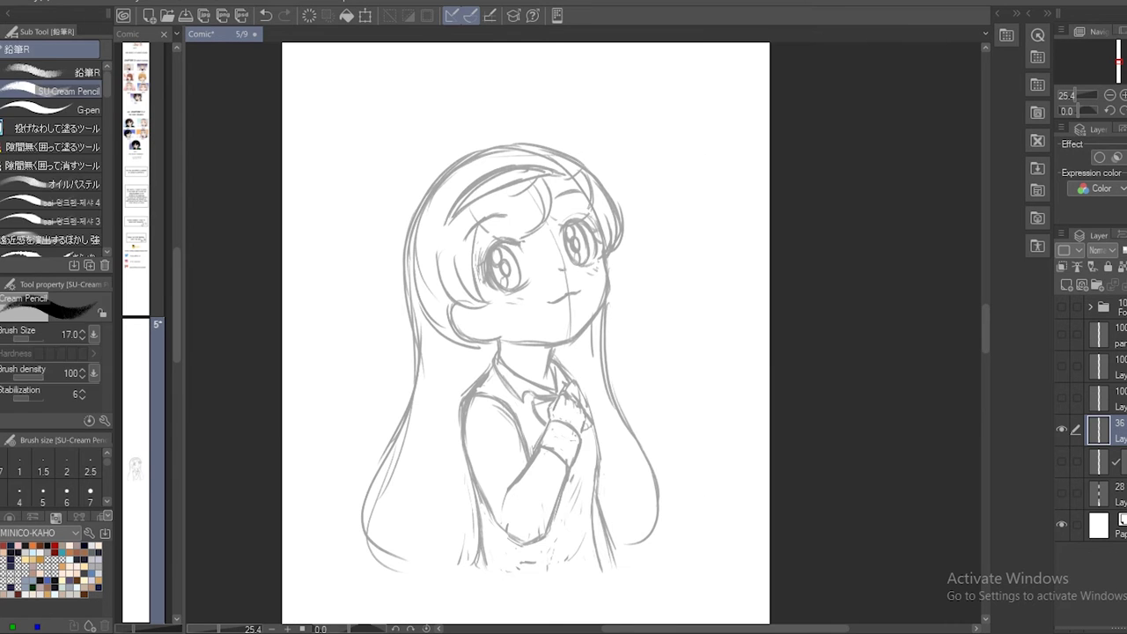
# Erase the centre guideline around the nose and readjust the near eye with a lasso selection
pyautogui.press('e')
pyautogui.press('m')
pyautogui.moveTo(545, 305); pyautogui.dragTo(571, 308)
pyautogui.press('e')
pyautogui.press('m')
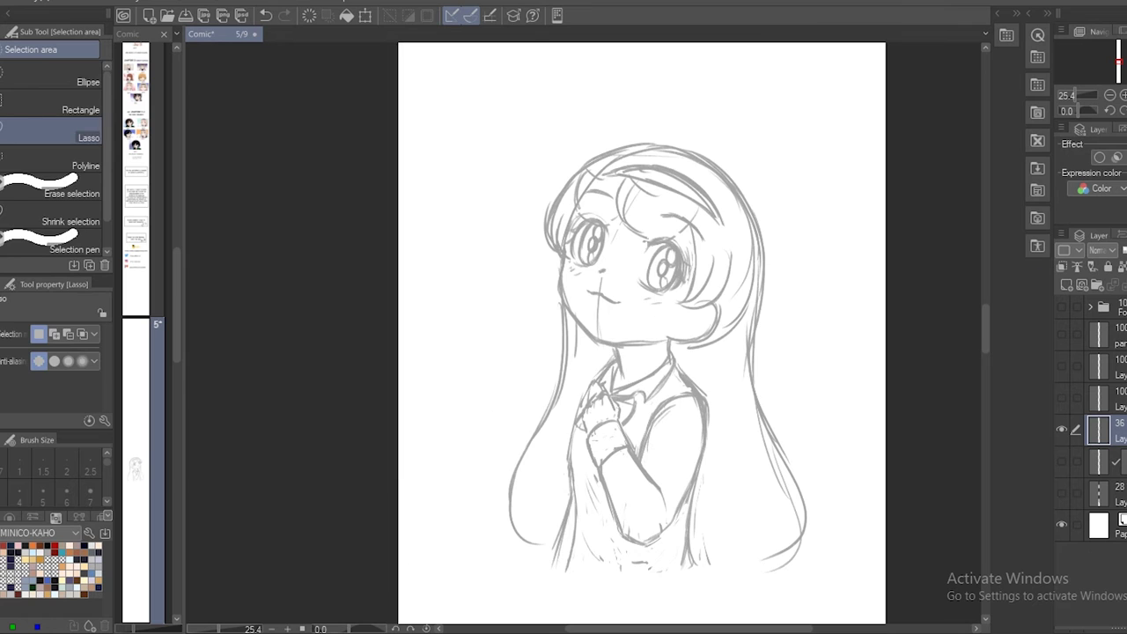
# Redraw the near shoulder curve in pencil and erase the rough lines around the elbow
pyautogui.press('p')
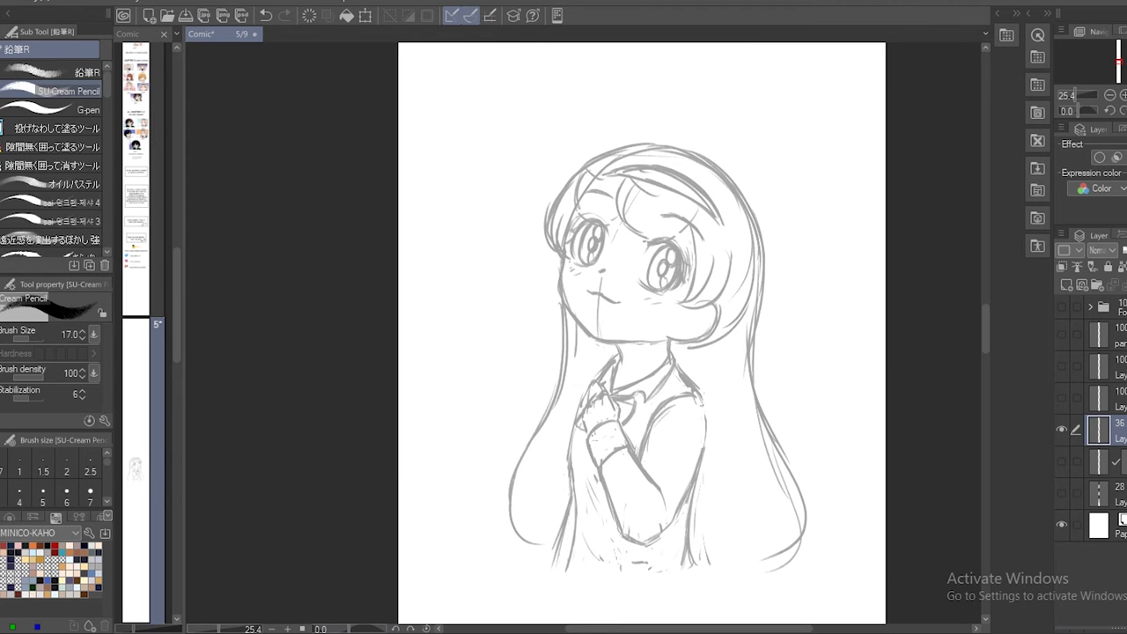
pyautogui.moveTo(664, 403); pyautogui.dragTo(702, 459)
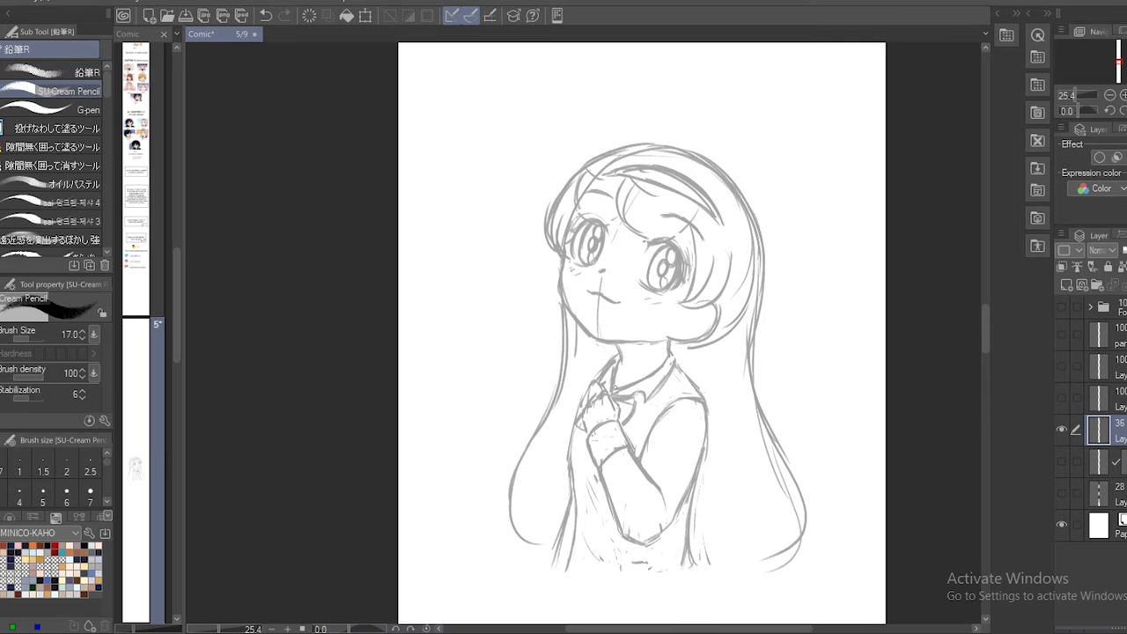
pyautogui.press('e')
pyautogui.moveTo(616, 528); pyautogui.dragTo(657, 537)
pyautogui.press('p')
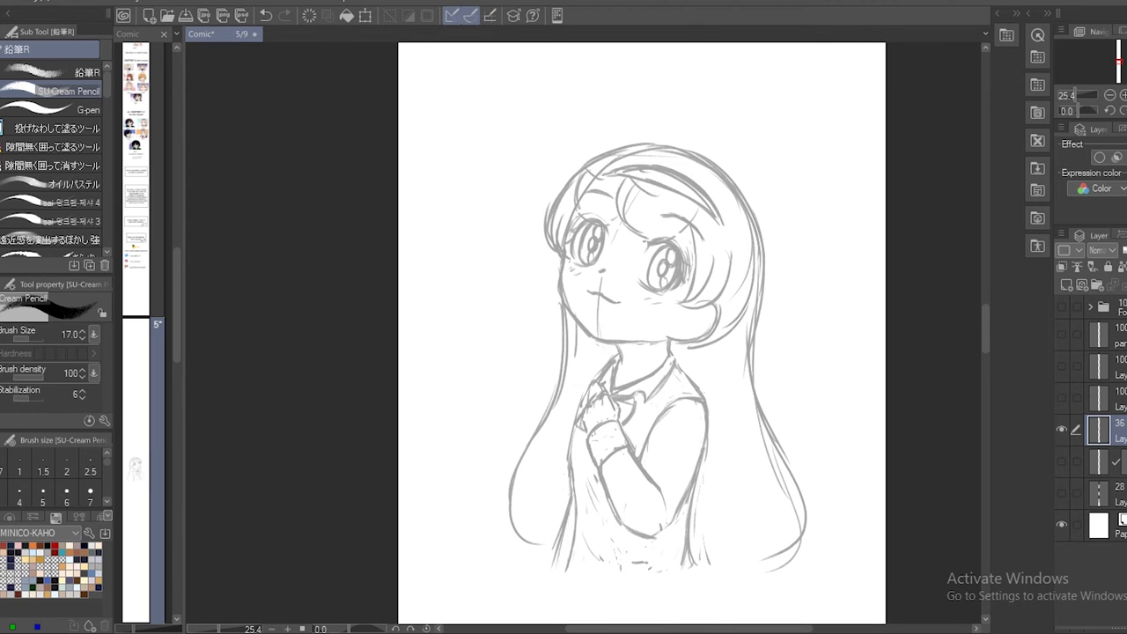
# Refine the inner sleeve line and the torso's lower back edge, and return the canvas to its unmirrored view
pyautogui.moveTo(641, 414); pyautogui.dragTo(664, 461)
pyautogui.press('e')
pyautogui.press('p')
pyautogui.moveTo(692, 512); pyautogui.dragTo(699, 569)
pyautogui.moveTo(634, 231); pyautogui.dragTo(518, 231)
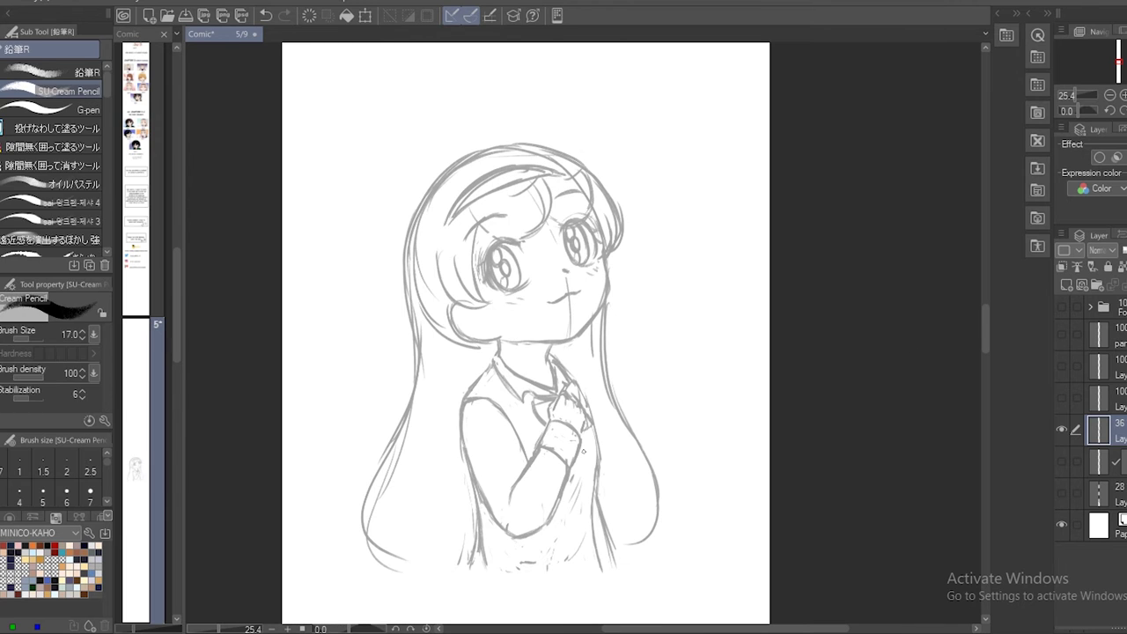
# Lasso the head, lower it slightly toward the body, and clear the selection
pyautogui.press('m')
pyautogui.moveTo(379, 264); pyautogui.dragTo(388, 348)
pyautogui.moveTo(511, 264); pyautogui.dragTo(514, 270)
pyautogui.hotkey('ctrl', 'd')
# Redraw the ear and cheek curve, and erase the construction circle behind it and stray lines near the collar
pyautogui.press('p')
pyautogui.moveTo(458, 304)
pyautogui.mouseDown()
pyautogui.moveTo(486, 340)
pyautogui.moveTo(480, 349)
pyautogui.mouseUp()
pyautogui.press('e')
pyautogui.moveTo(422, 265)
pyautogui.mouseDown()
pyautogui.moveTo(427, 324)
pyautogui.moveTo(489, 337)
pyautogui.moveTo(559, 396)
pyautogui.mouseUp()
pyautogui.press('p')
pyautogui.press('e')
pyautogui.press('p')
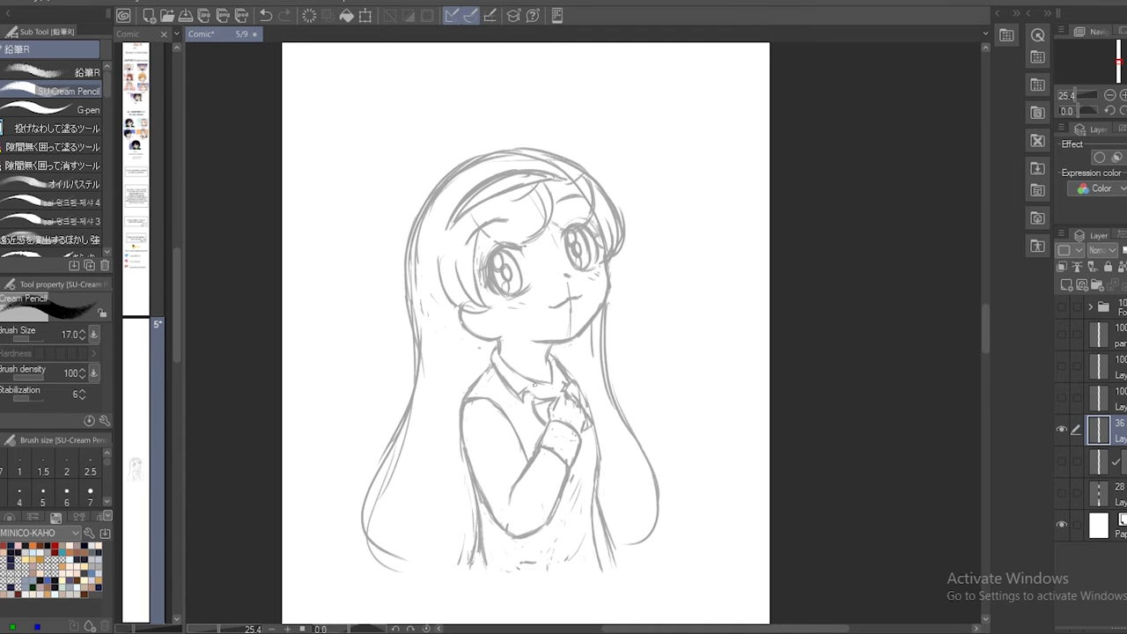
# Redraw the bow tie and the fingers of the raised hand at the collar, erasing the rough strokes around them
pyautogui.press('e')
pyautogui.press('p')
pyautogui.press('e')
pyautogui.moveTo(541, 374)
pyautogui.mouseDown()
pyautogui.moveTo(560, 389)
pyautogui.moveTo(549, 403)
pyautogui.mouseUp()
pyautogui.press('p')
pyautogui.press('e')
pyautogui.press('p')
pyautogui.press('e')
pyautogui.press('p')
pyautogui.press('e')
pyautogui.press('p')
pyautogui.press('e')
pyautogui.press('p')
pyautogui.press('e')
pyautogui.press('p')
pyautogui.press('e')
pyautogui.press('p')
pyautogui.press('e')
pyautogui.press('p')
pyautogui.press('e')
pyautogui.press('p')
pyautogui.press('e')
# Pencil the vest's front side edge and bottom hem, and erase the overlapping strokes near the waist
pyautogui.moveTo(599, 425)
pyautogui.mouseDown()
pyautogui.moveTo(570, 560)
pyautogui.moveTo(602, 533)
pyautogui.mouseUp()
pyautogui.press('p')
pyautogui.press('e')
pyautogui.press('p')
pyautogui.moveTo(487, 564); pyautogui.dragTo(581, 560)
pyautogui.press('e')
pyautogui.press('p')
pyautogui.moveTo(481, 518)
pyautogui.mouseDown()
pyautogui.moveTo(472, 555)
pyautogui.moveTo(515, 574)
pyautogui.moveTo(477, 546)
pyautogui.mouseUp()
pyautogui.press('e')
pyautogui.press('p')
pyautogui.press('e')
pyautogui.press('p')
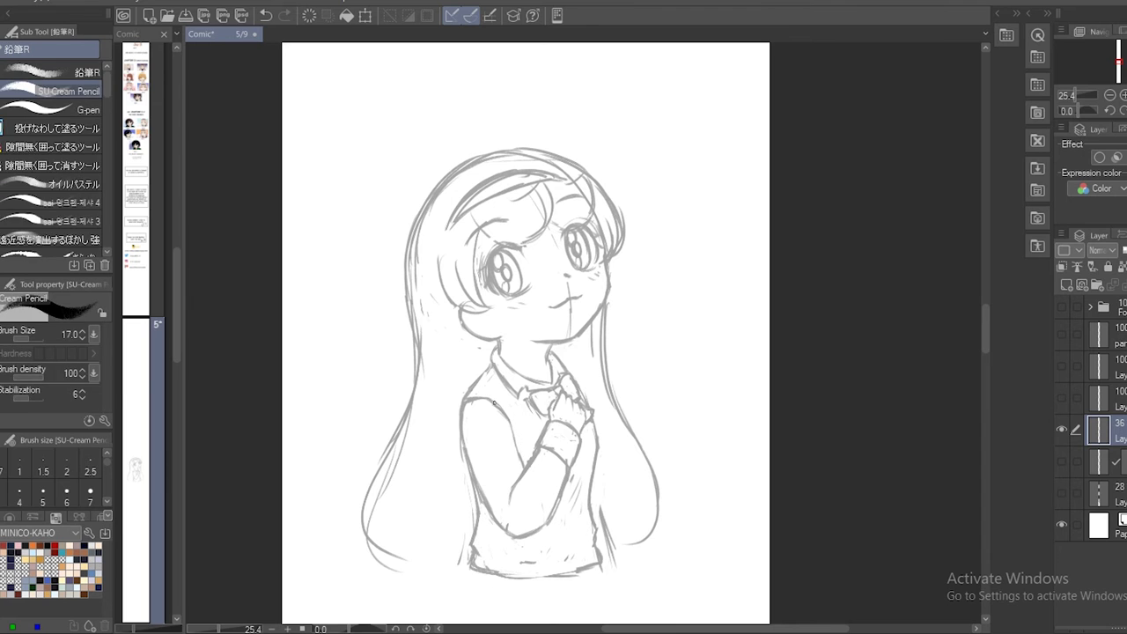
# Refine the near arm's shoulder curve and inner sleeve line, and clean up the elbow's lower outline
pyautogui.moveTo(519, 421); pyautogui.dragTo(510, 467)
pyautogui.press('e')
pyautogui.press('p')
pyautogui.press('e')
pyautogui.press('p')
pyautogui.moveTo(492, 507)
pyautogui.mouseDown()
pyautogui.moveTo(529, 532)
pyautogui.moveTo(502, 525)
pyautogui.mouseUp()
pyautogui.press('e')
pyautogui.press('p')
pyautogui.moveTo(475, 482); pyautogui.dragTo(504, 522)
pyautogui.press('e')
pyautogui.press('p')
pyautogui.moveTo(493, 463); pyautogui.dragTo(472, 509)
pyautogui.moveTo(475, 398); pyautogui.dragTo(505, 426)
pyautogui.press('e')
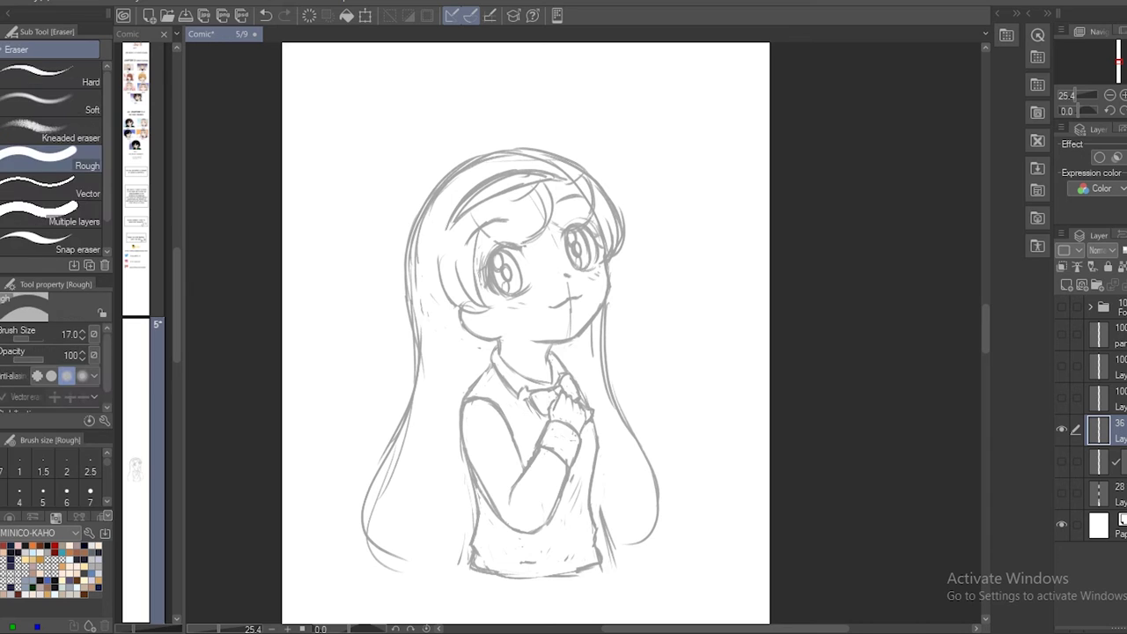
pyautogui.moveTo(554, 493); pyautogui.dragTo(559, 525)
pyautogui.press('p')
pyautogui.press('e')
pyautogui.press('p')
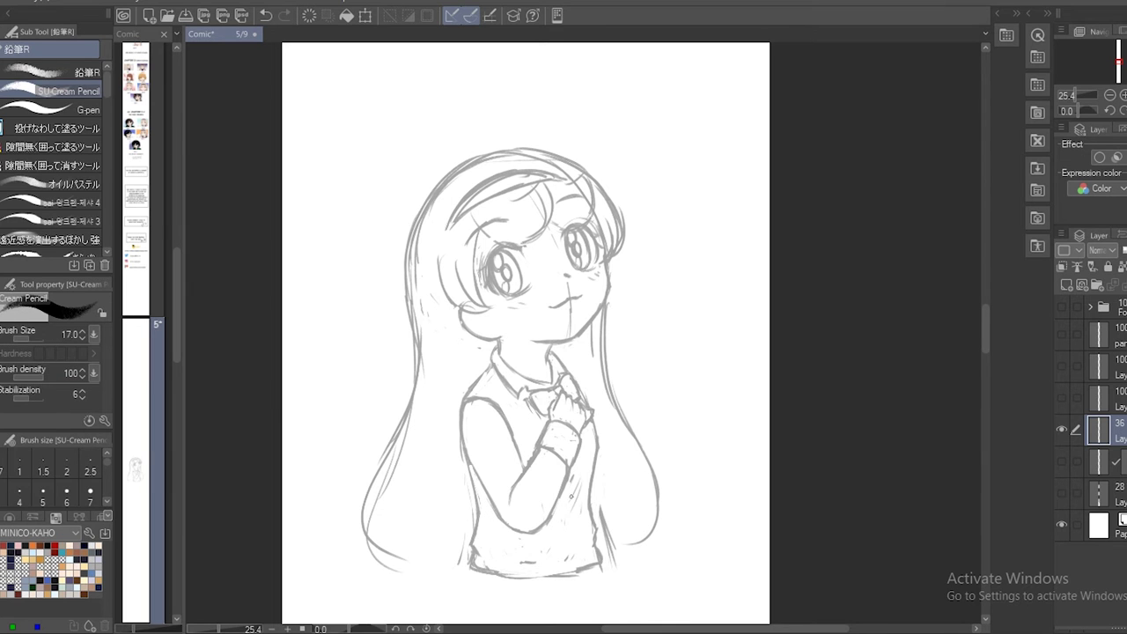
# Sketch the ribbed band above the vest's hem and redraw the back edge of the torso down to it
pyautogui.press('e')
pyautogui.press('p')
pyautogui.moveTo(520, 558); pyautogui.dragTo(576, 550)
pyautogui.moveTo(465, 460); pyautogui.dragTo(476, 551)
pyautogui.press('e')
pyautogui.moveTo(467, 499); pyautogui.dragTo(480, 543)
pyautogui.press('p')
pyautogui.press('e')
pyautogui.press('p')
pyautogui.press('e')
pyautogui.press('p')
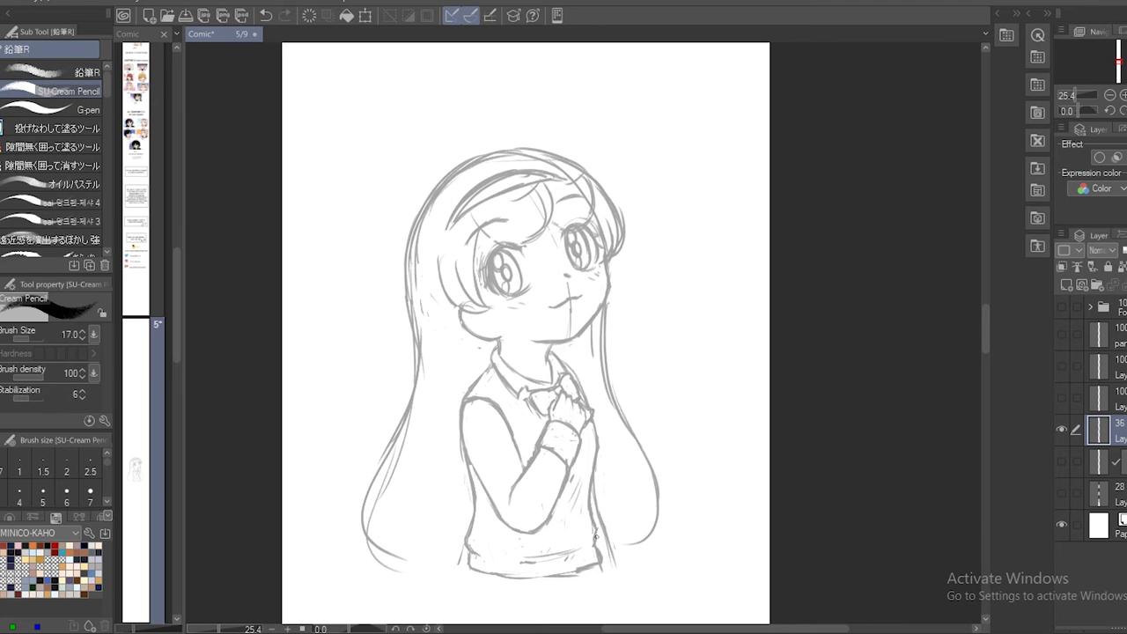
# Close off the lower ends of the long hair on both sides of the body with curved strokes
pyautogui.moveTo(404, 571); pyautogui.dragTo(451, 566)
pyautogui.moveTo(610, 560); pyautogui.dragTo(631, 539)
pyautogui.press('e')
pyautogui.press('p')
# Redraw the sleeve cuff at the raised wrist and tidy the underside of the elbow
pyautogui.moveTo(545, 421)
pyautogui.mouseDown()
pyautogui.moveTo(581, 446)
pyautogui.moveTo(573, 437)
pyautogui.mouseUp()
pyautogui.press('e')
pyautogui.press('p')
pyautogui.press('e')
pyautogui.press('p')
pyautogui.press('e')
pyautogui.moveTo(567, 398)
pyautogui.mouseDown()
pyautogui.moveTo(575, 410)
pyautogui.moveTo(535, 447)
pyautogui.moveTo(557, 458)
pyautogui.mouseUp()
pyautogui.press('p')
pyautogui.moveTo(486, 508)
pyautogui.mouseDown()
pyautogui.moveTo(529, 534)
pyautogui.moveTo(553, 532)
pyautogui.mouseUp()
pyautogui.press('e')
pyautogui.press('p')
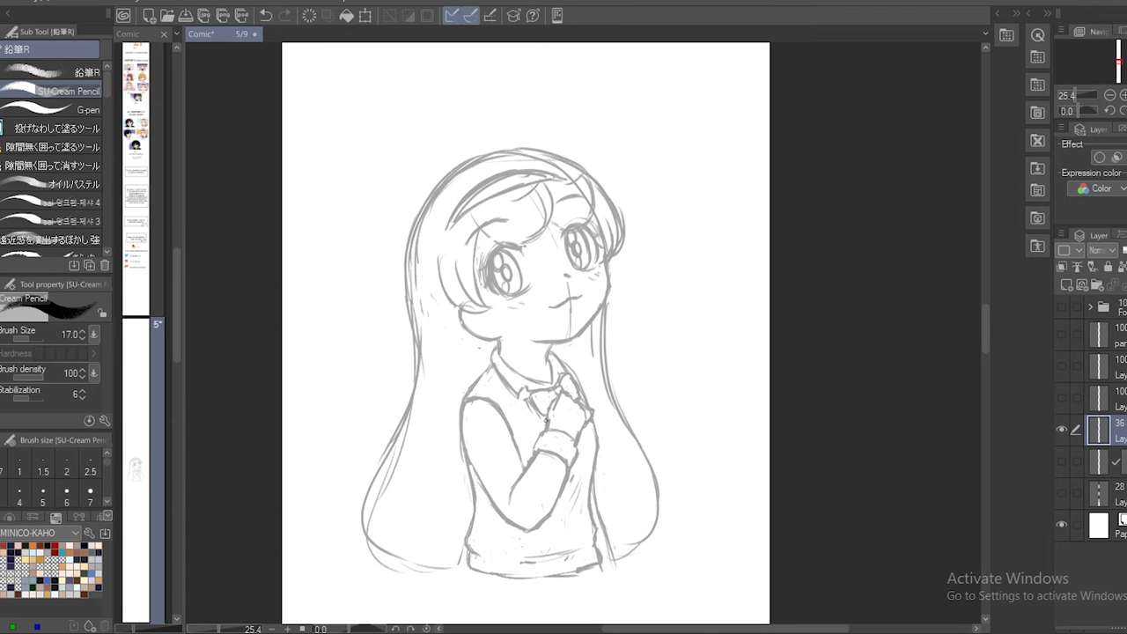
# Rework the fingers of the raised hand and the inner forearm line below the cuff
pyautogui.press('e')
pyautogui.moveTo(545, 435); pyautogui.dragTo(523, 481)
pyautogui.press('p')
pyautogui.press('e')
pyautogui.press('p')
pyautogui.press('e')
pyautogui.press('p')
pyautogui.press('e')
# Lasso the whole head, scale it down slightly above the neck, and apply the transformation
pyautogui.press('m')
pyautogui.moveTo(590, 67); pyautogui.dragTo(593, 110)
pyautogui.hotkey('ctrl', 't')
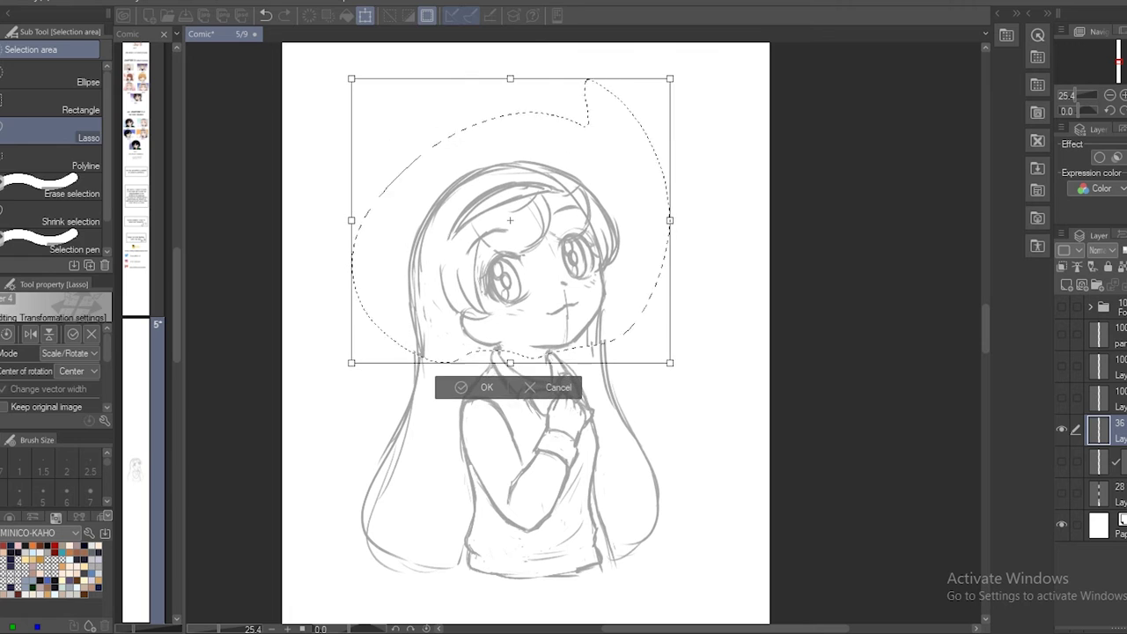
pyautogui.click(480, 383)
# Redraw the near shoulder and sleeve outline, and reconnect the far-side hair strand below the face
pyautogui.press('p')
pyautogui.press('e')
pyautogui.press('p')
pyautogui.moveTo(462, 399)
pyautogui.mouseDown()
pyautogui.moveTo(460, 465)
pyautogui.moveTo(499, 507)
pyautogui.mouseUp()
pyautogui.moveTo(519, 447); pyautogui.dragTo(523, 526)
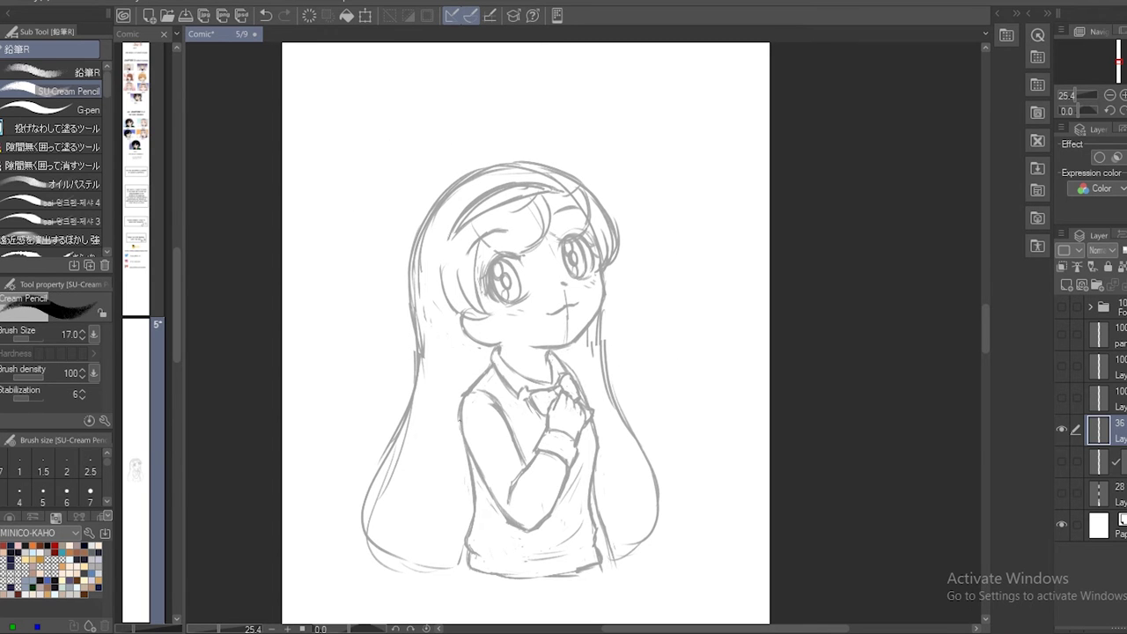
pyautogui.moveTo(604, 308); pyautogui.dragTo(618, 410)
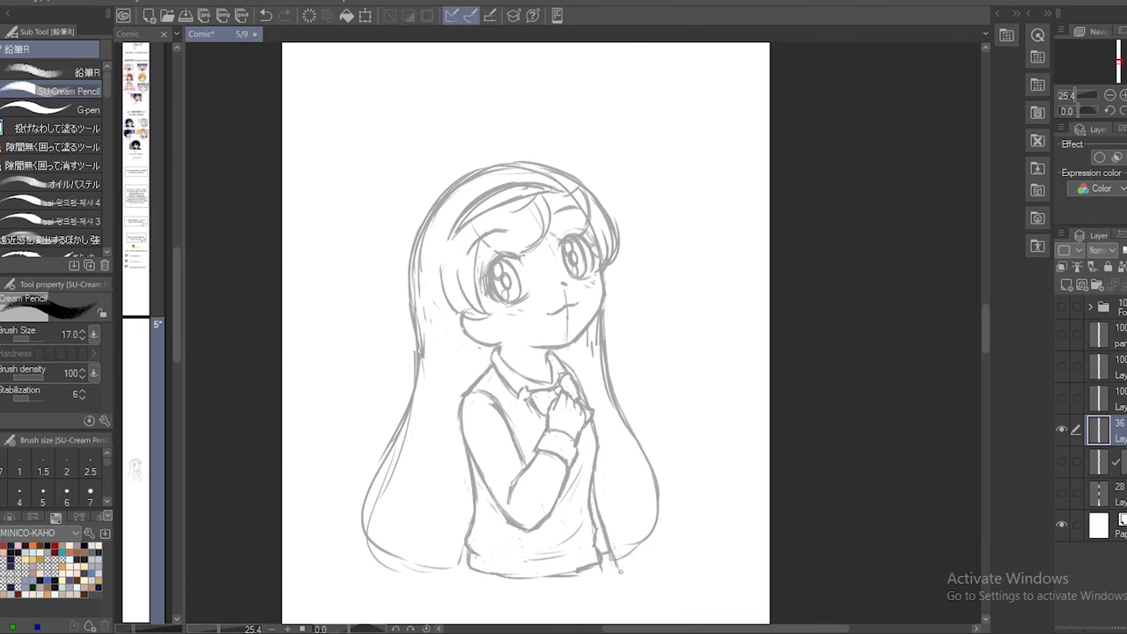
# Sketch the start of the skirt line and the far arm's cuff below the vest's hem
pyautogui.press('m')
pyautogui.hotkey('ctrl', '-')
pyautogui.press('p')
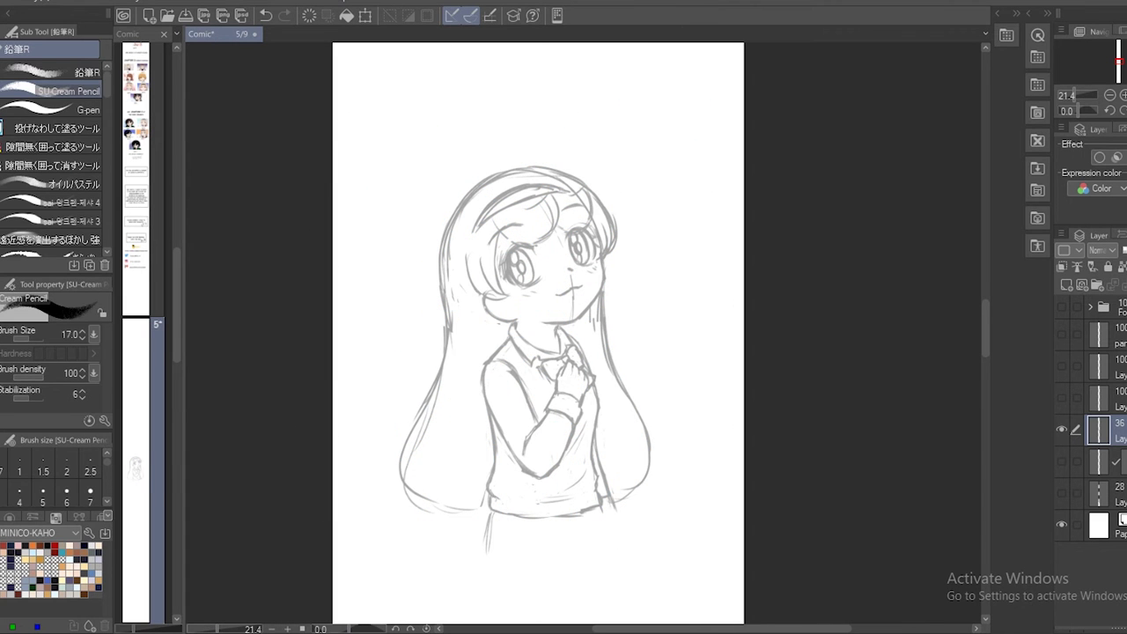
pyautogui.press('e')
pyautogui.press('p')
pyautogui.press('e')
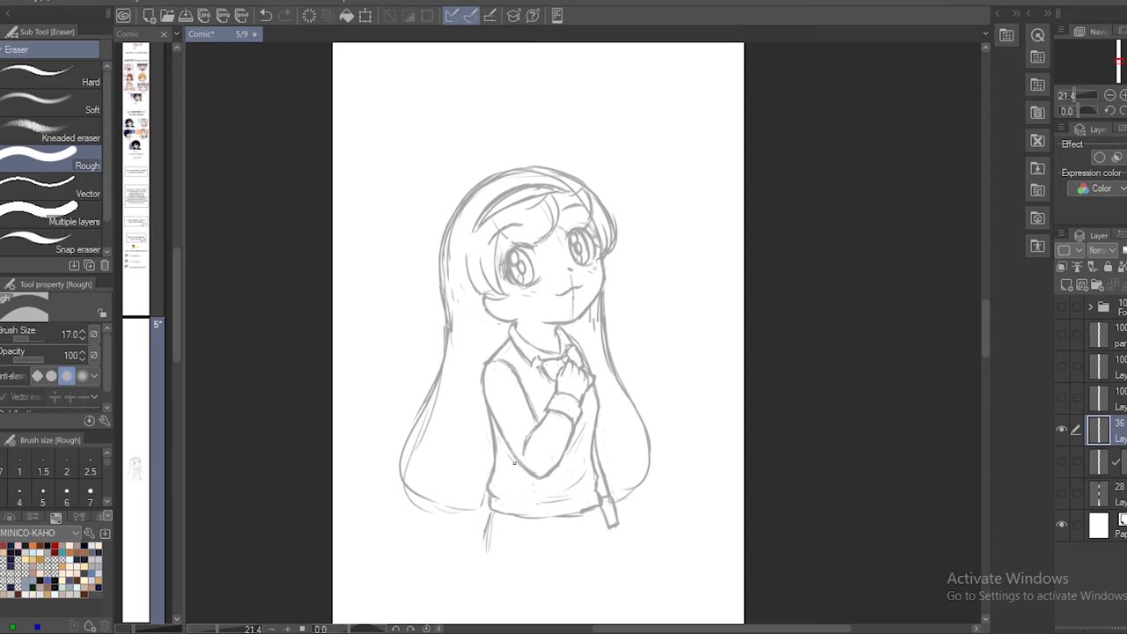
# Round off the pointed elbow of the raised arm and erase the excess sleeve strokes
pyautogui.press('p')
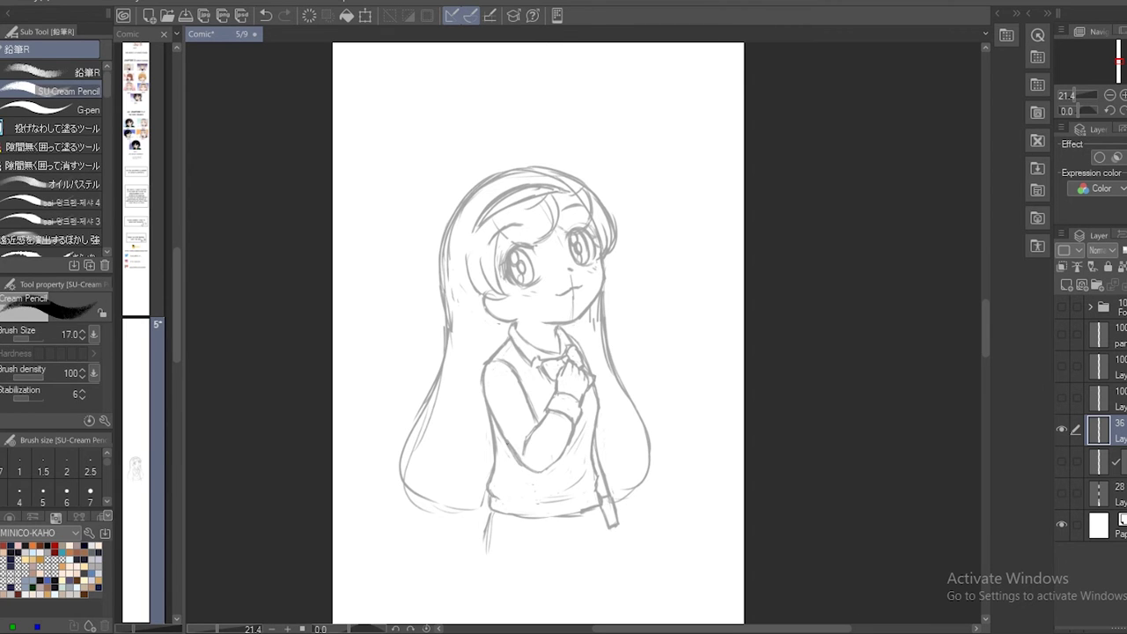
pyautogui.press('e')
pyautogui.press('p')
pyautogui.press('e')
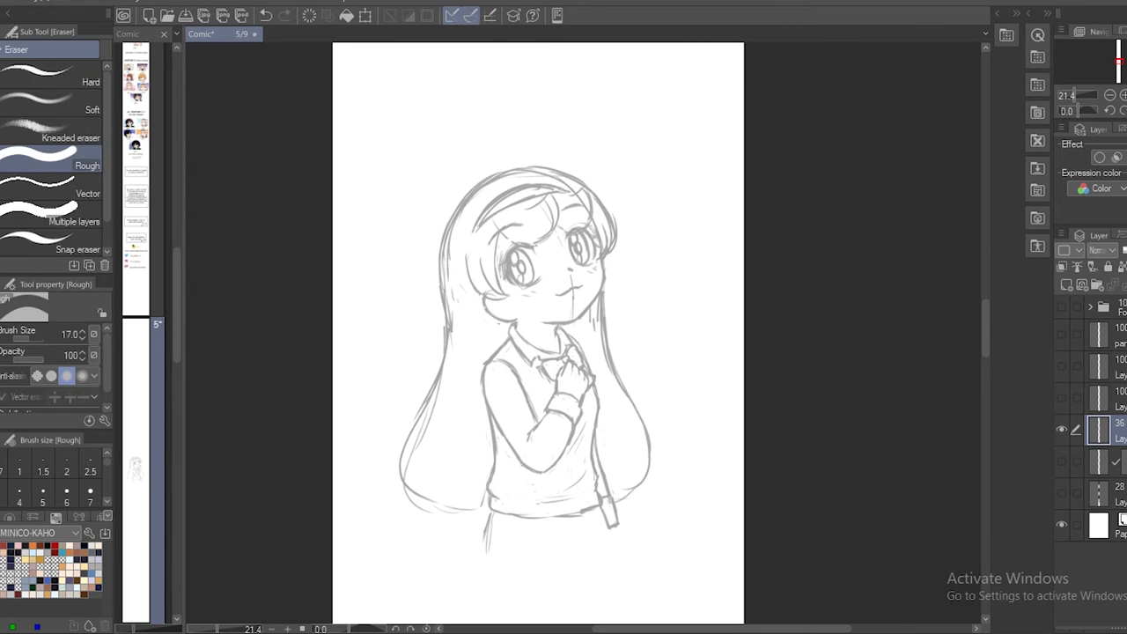
# Redraw the lower tip of the near-side hair with fuller curved strokes toward the waist
pyautogui.press('p')
pyautogui.press('e')
pyautogui.press('p')
pyautogui.press('e')
pyautogui.press('p')
pyautogui.moveTo(414, 483)
pyautogui.mouseDown()
pyautogui.moveTo(484, 518)
pyautogui.moveTo(451, 518)
pyautogui.mouseUp()
# Mirror the canvas, lasso the near eye, move it slightly toward the nose, and clear the selection
pyautogui.press('e')
pyautogui.press('p')
pyautogui.press('e')
pyautogui.hotkey('ctrl', 't')
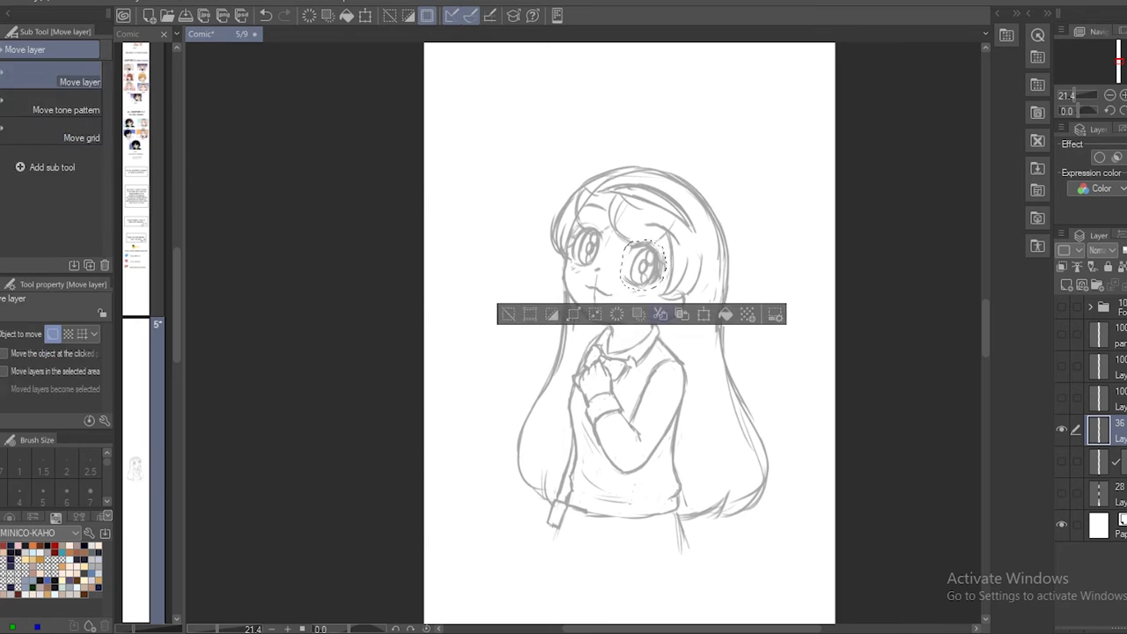
pyautogui.press('Escape')
# Redraw the swept fringe across the forehead in the unmirrored view and refine the strokes around both eyes
pyautogui.press('e')
pyautogui.press('p')
pyautogui.press('e')
pyautogui.press('p')
pyautogui.hotkey('ctrl', '+')
pyautogui.hotkey('ctrl', '+')
pyautogui.press('e')
pyautogui.press('p')
pyautogui.press('e')
pyautogui.press('p')
pyautogui.hotkey('ctrl', '-')
pyautogui.press('e')
pyautogui.press('p')
pyautogui.press('e')
pyautogui.press('p')
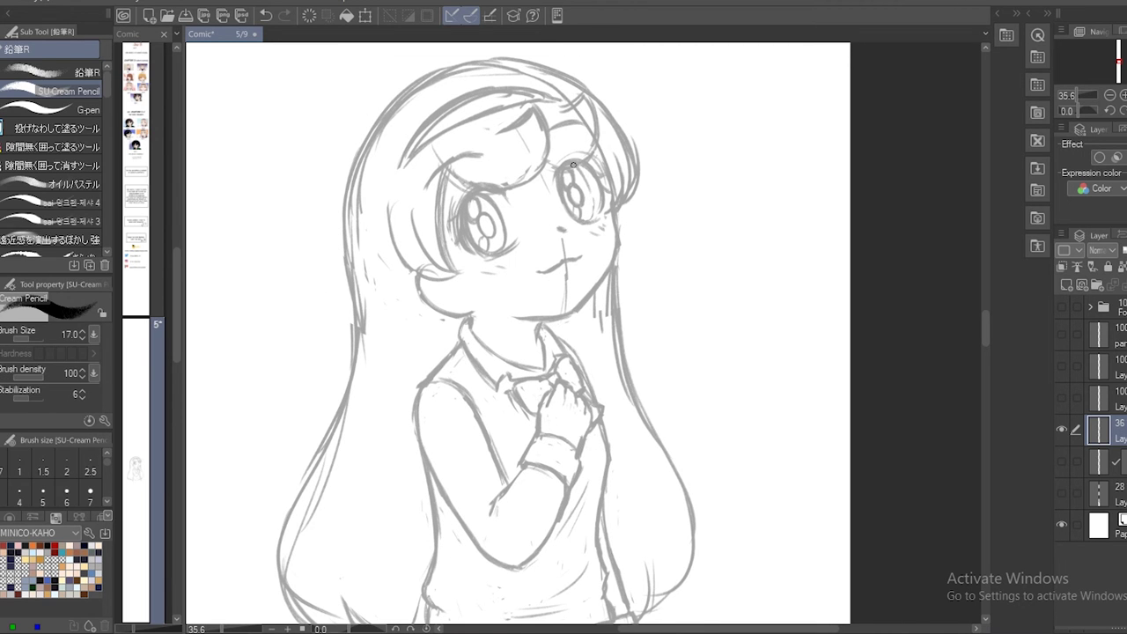
# Check the face in mirrored view and erase most of the vertical centre guideline around the mouth
pyautogui.press('h')
pyautogui.press('e')
pyautogui.press('p')
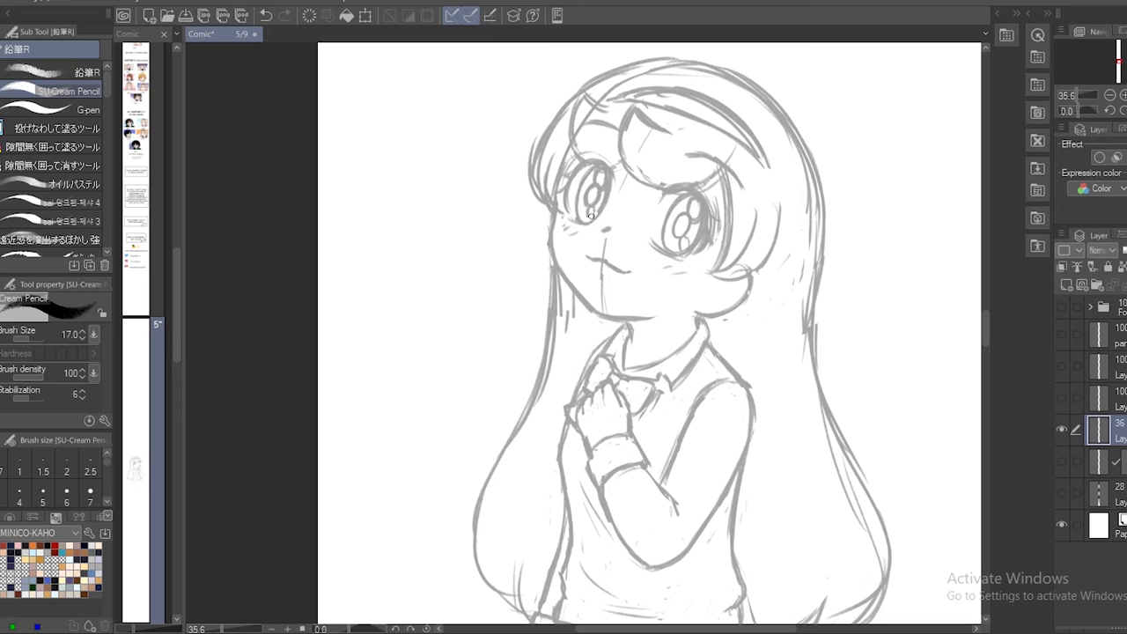
pyautogui.press('h')
pyautogui.press('e')
pyautogui.press('p')
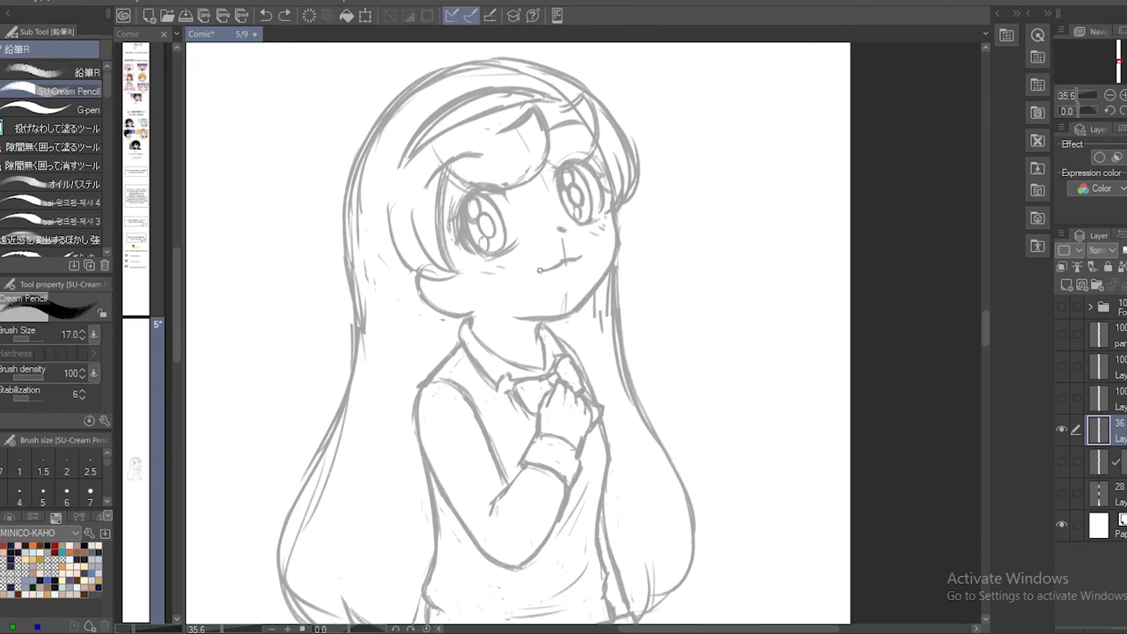
# Redraw the side lock of hair over the ear and the near cheek curve down to the jaw
pyautogui.press('e')
pyautogui.press('p')
pyautogui.press('e')
pyautogui.press('p')
pyautogui.press('e')
pyautogui.press('p')
pyautogui.press('e')
pyautogui.press('p')
pyautogui.press('e')
pyautogui.press('p')
pyautogui.moveTo(424, 279)
pyautogui.mouseDown()
pyautogui.moveTo(451, 313)
pyautogui.moveTo(465, 313)
pyautogui.mouseUp()
# Refine the lashes and outlines of both eyes, erasing the loose strokes around them
pyautogui.press('e')
pyautogui.press('p')
pyautogui.press('e')
pyautogui.press('p')
pyautogui.press('e')
pyautogui.press('p')
pyautogui.press('e')
pyautogui.press('p')
pyautogui.press('e')
pyautogui.press('p')
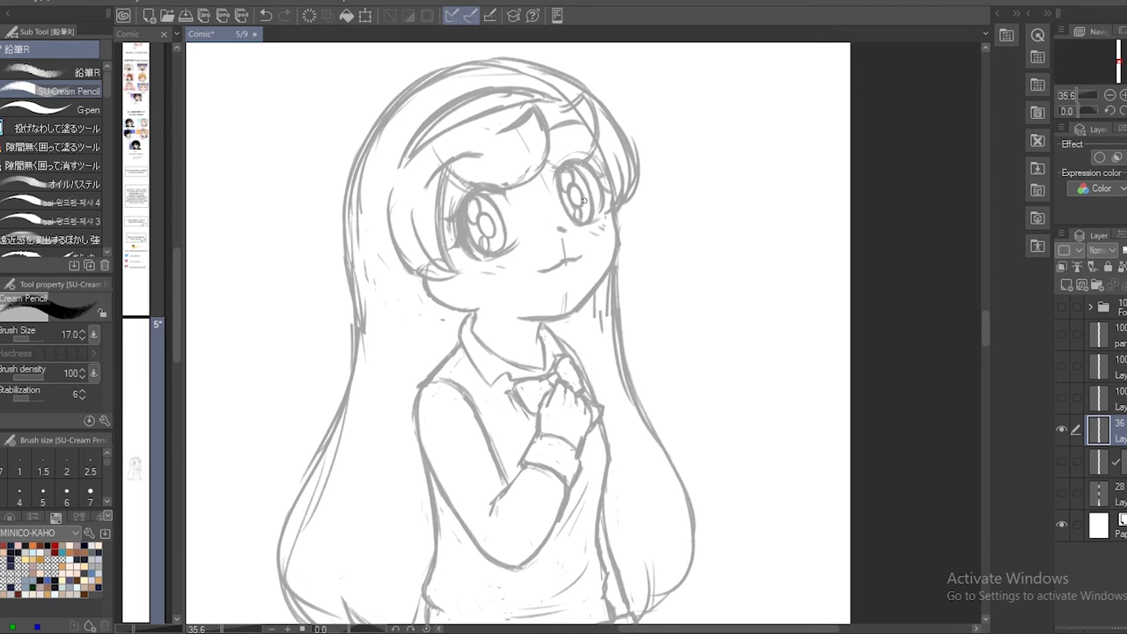
# Add a line layer above the sketch and ink the jaw, neck, nose and mouth at brush size 12
pyautogui.hotkey('ctrl', 'shift', 'n')
pyautogui.press('h')
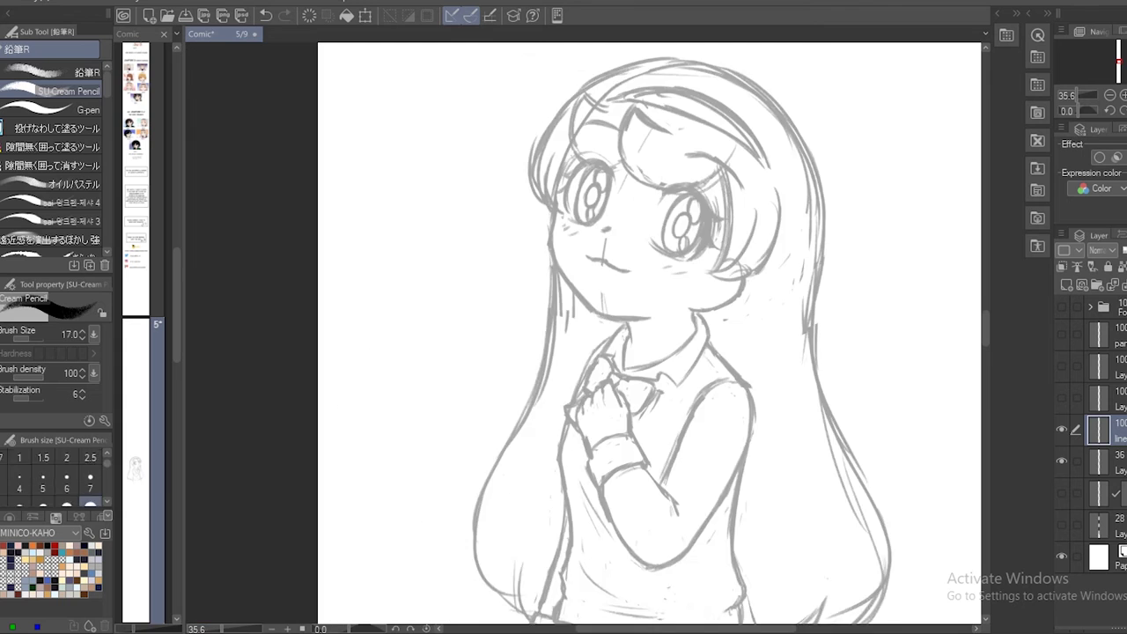
pyautogui.press('[')
pyautogui.press('[')
pyautogui.moveTo(555, 278)
pyautogui.mouseDown()
pyautogui.moveTo(556, 327)
pyautogui.moveTo(599, 377)
pyautogui.moveTo(651, 382)
pyautogui.mouseUp()
pyautogui.hotkey('ctrl', 'z')
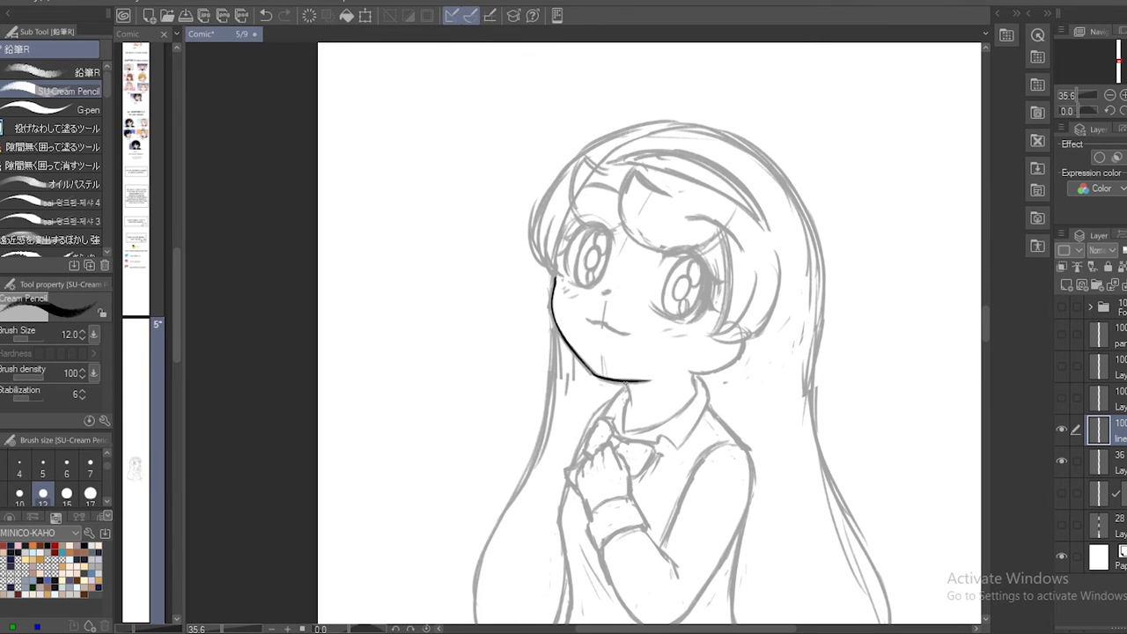
pyautogui.press('h')
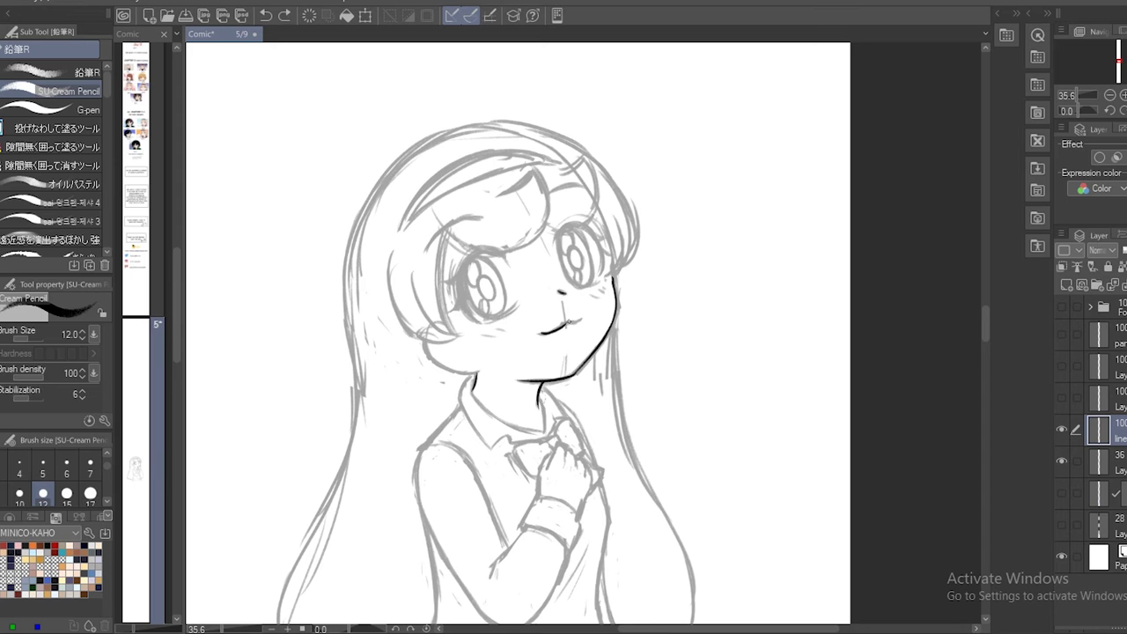
# Ink the near eye's lashes, iris outline and inner highlights over the sketch
pyautogui.moveTo(502, 251)
pyautogui.mouseDown()
pyautogui.moveTo(458, 299)
pyautogui.moveTo(483, 322)
pyautogui.mouseUp()
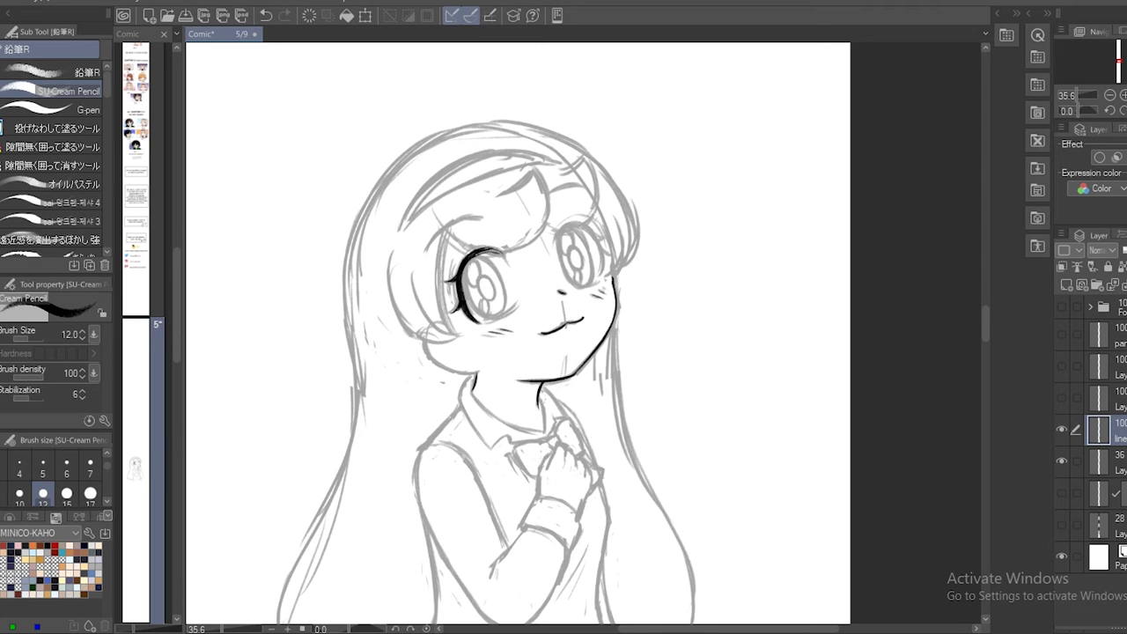
pyautogui.moveTo(463, 271); pyautogui.dragTo(499, 314)
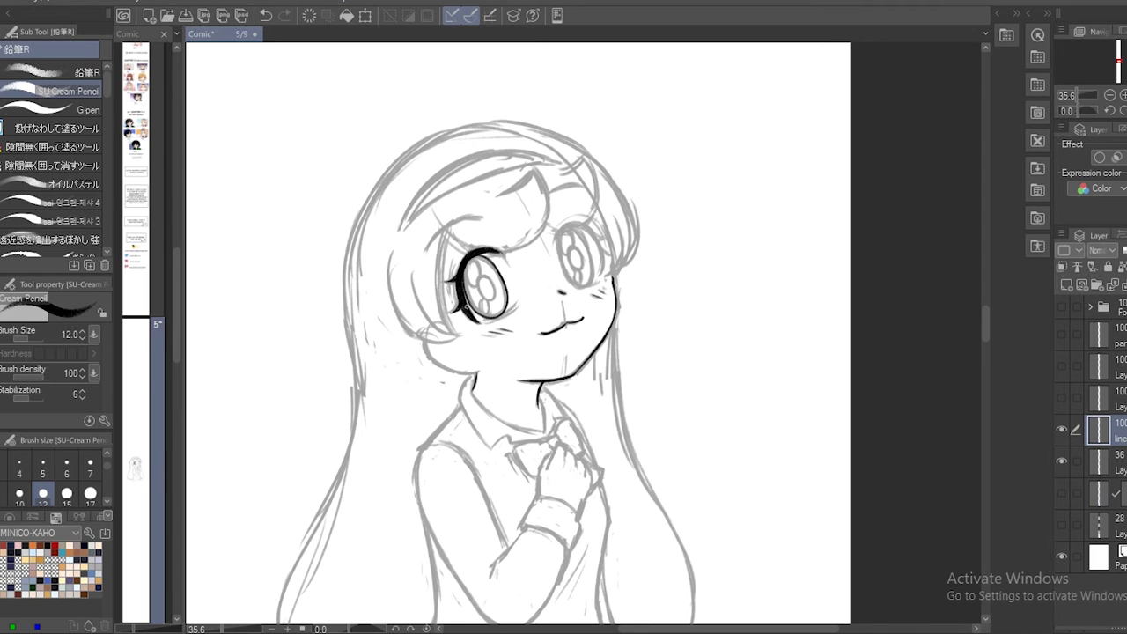
pyautogui.moveTo(485, 280); pyautogui.dragTo(482, 284)
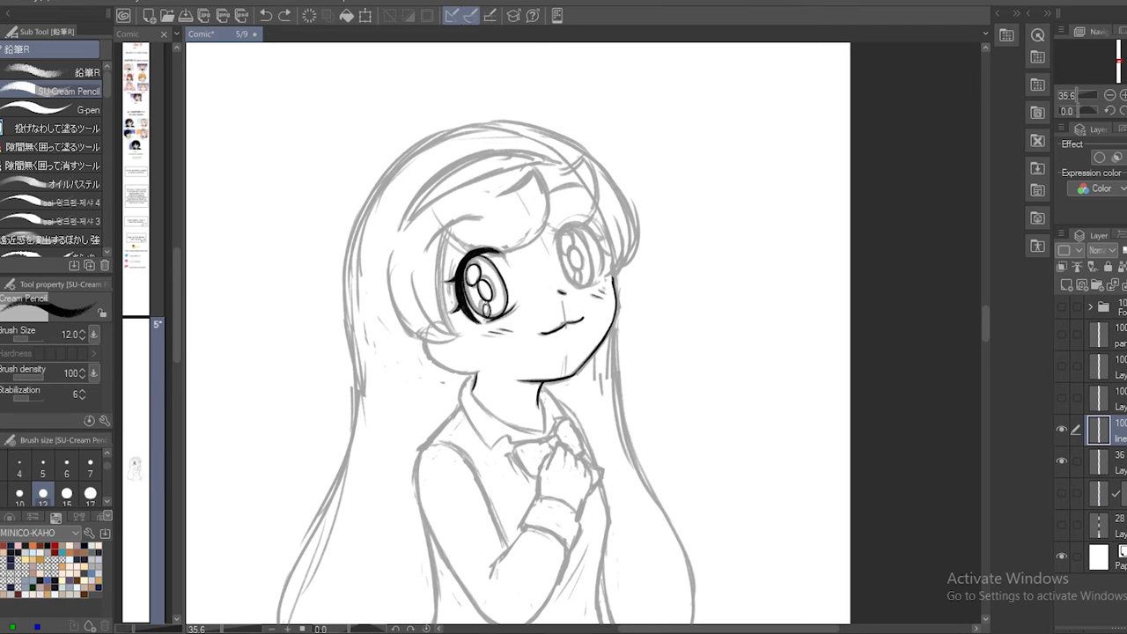
# Ink both eyebrows and the far eye's lashes, iris outline and highlights
pyautogui.moveTo(431, 256); pyautogui.dragTo(483, 220)
pyautogui.moveTo(551, 195); pyautogui.dragTo(592, 192)
pyautogui.moveTo(555, 231); pyautogui.dragTo(585, 220)
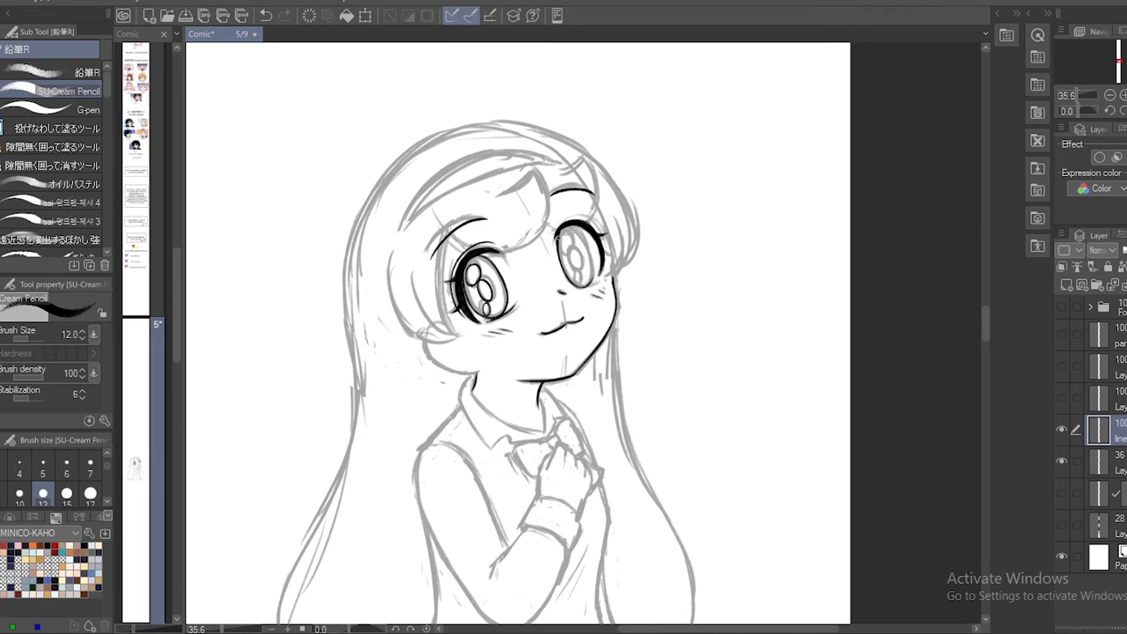
pyautogui.hotkey('ctrl', 'z')
pyautogui.moveTo(594, 233); pyautogui.dragTo(592, 287)
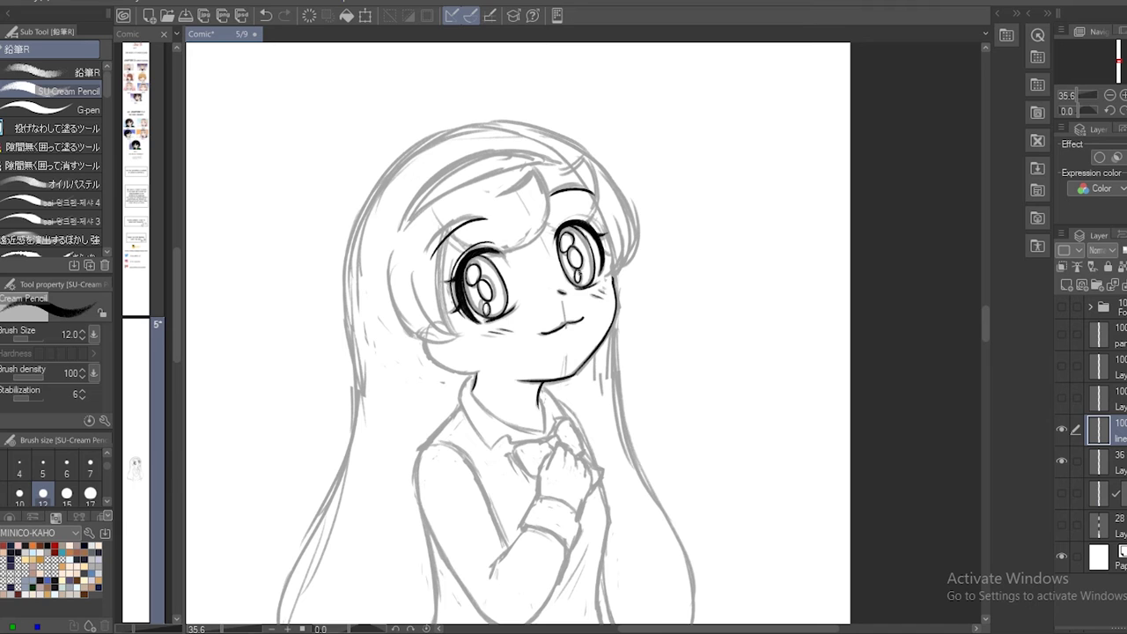
# Add another line layer and ink the swept fringe strands across the forehead at brush size 17
pyautogui.click(90, 494)
pyautogui.moveTo(546, 187); pyautogui.dragTo(486, 256)
pyautogui.moveTo(437, 222); pyautogui.dragTo(471, 250)
pyautogui.hotkey('ctrl', 'shift', 'n')
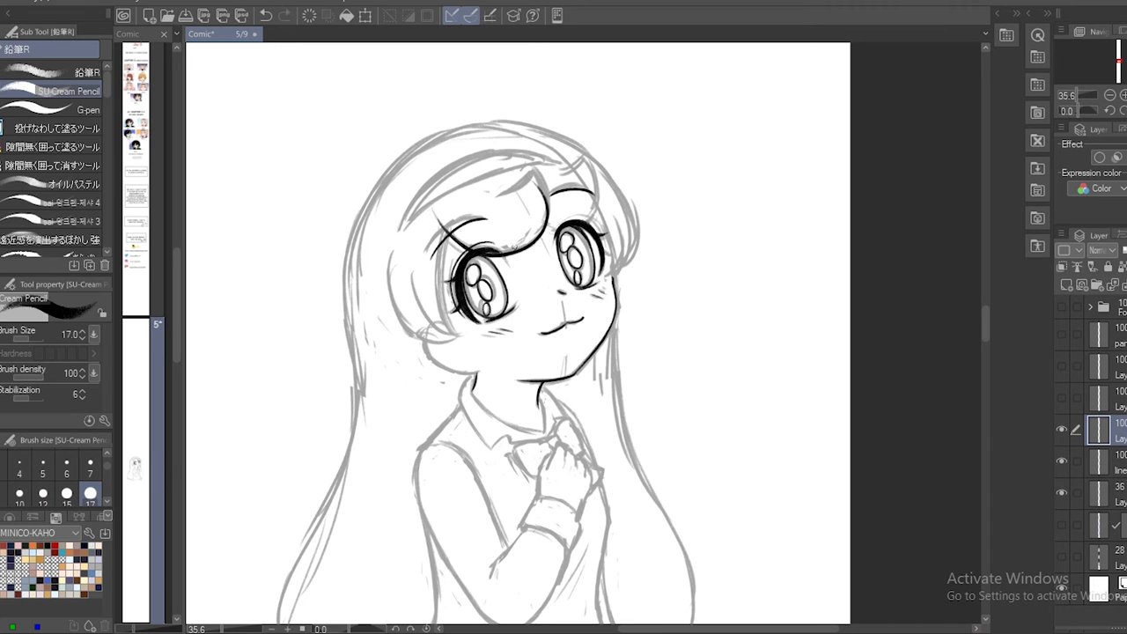
pyautogui.hotkey('ctrl', 'z')
pyautogui.moveTo(533, 165); pyautogui.dragTo(527, 245)
pyautogui.hotkey('ctrl', 'z')
pyautogui.moveTo(582, 188); pyautogui.dragTo(597, 217)
pyautogui.hotkey('ctrl', 'z')
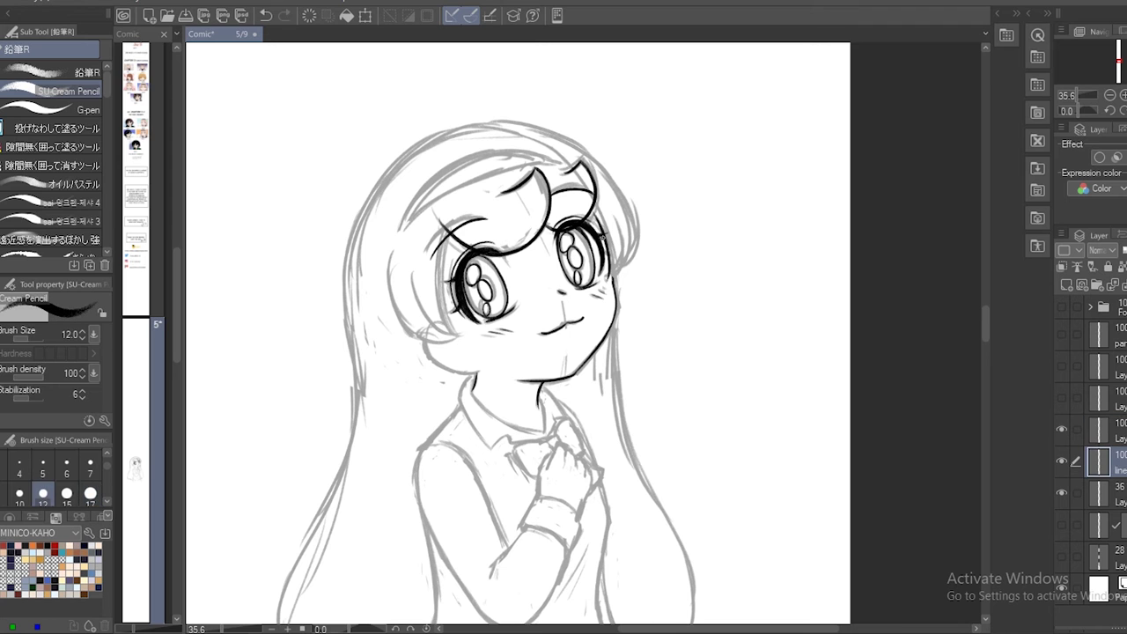
# Ink the outer hair outline over the crown, around the far side of the face and down the near side
pyautogui.press('h')
pyautogui.hotkey('ctrl', 'y')
pyautogui.moveTo(608, 139); pyautogui.dragTo(751, 149)
pyautogui.press('h')
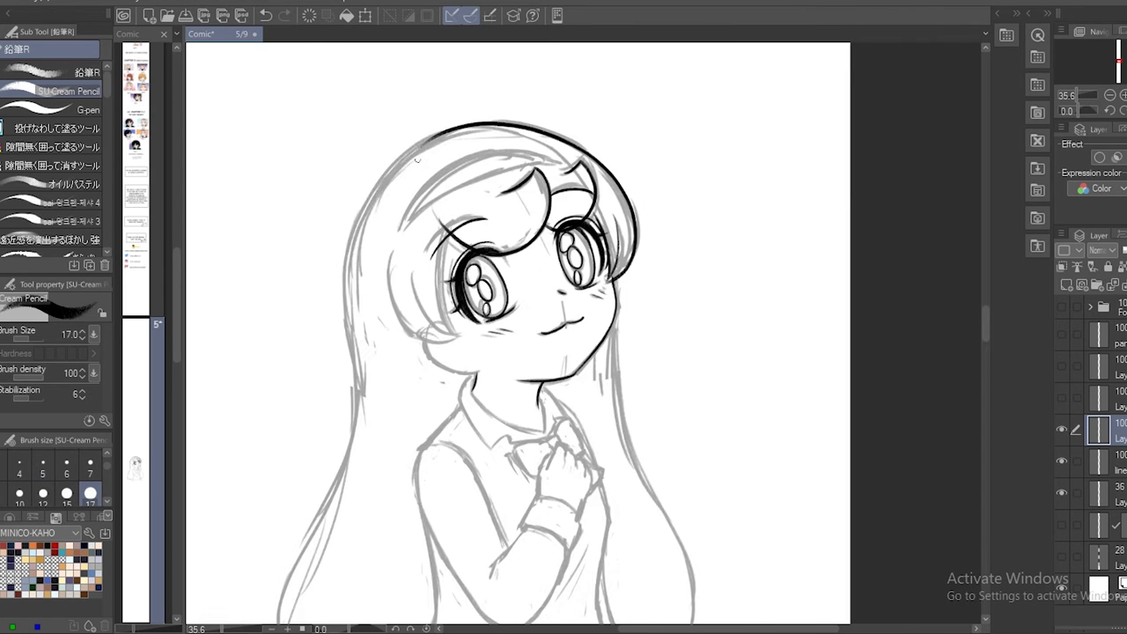
pyautogui.moveTo(431, 133); pyautogui.dragTo(354, 414)
pyautogui.moveTo(361, 353); pyautogui.dragTo(352, 445)
pyautogui.moveTo(414, 151); pyautogui.dragTo(443, 134)
# Ink the curved side lock beside the near eye and the hairband across the head
pyautogui.press('[')
pyautogui.press('[')
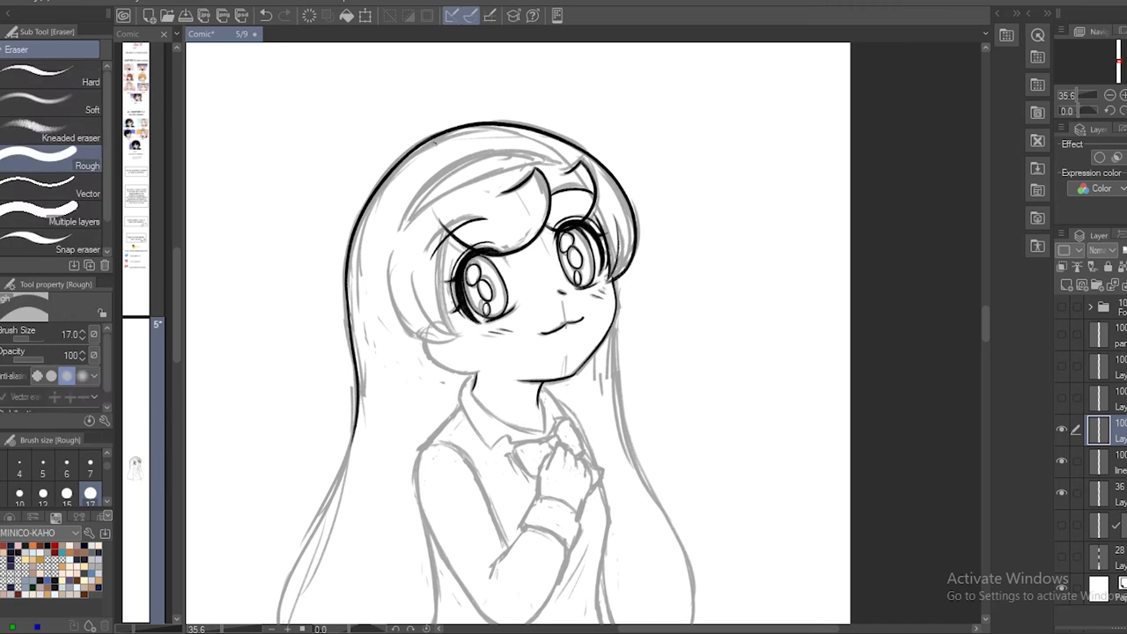
pyautogui.moveTo(441, 236); pyautogui.dragTo(467, 342)
pyautogui.moveTo(412, 273); pyautogui.dragTo(473, 340)
pyautogui.hotkey('ctrl', 'z')
pyautogui.hotkey('ctrl', 'z')
pyautogui.moveTo(412, 276)
pyautogui.mouseDown()
pyautogui.moveTo(471, 340)
pyautogui.moveTo(467, 326)
pyautogui.mouseUp()
pyautogui.hotkey('ctrl', 'z')
pyautogui.hotkey('ctrl', 'z')
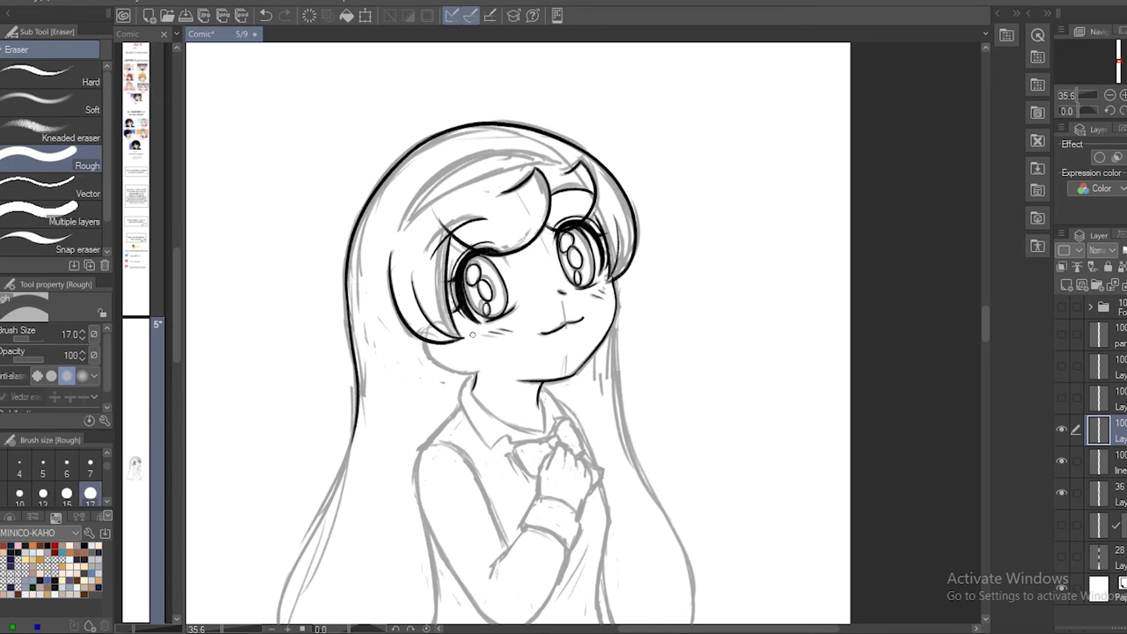
pyautogui.moveTo(404, 226); pyautogui.dragTo(551, 157)
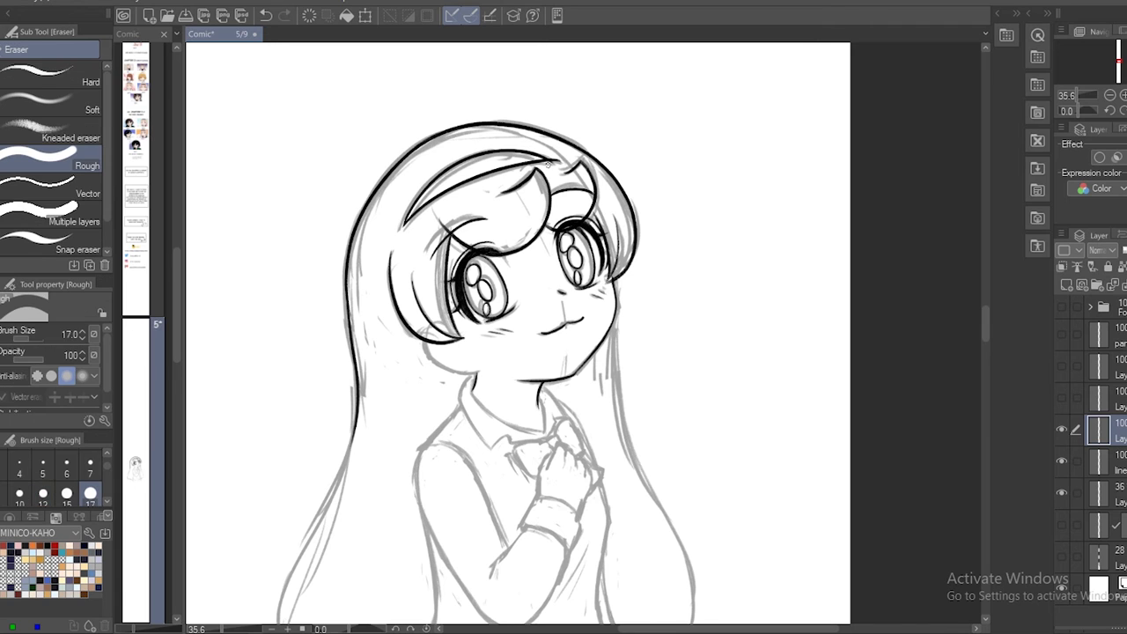
# Ink the near cheek below the side lock, the shirt collar and the raised hand at brush size 17
pyautogui.press(']')
pyautogui.press(']')
pyautogui.moveTo(461, 379)
pyautogui.mouseDown()
pyautogui.moveTo(482, 445)
pyautogui.moveTo(564, 421)
pyautogui.moveTo(570, 447)
pyautogui.mouseUp()
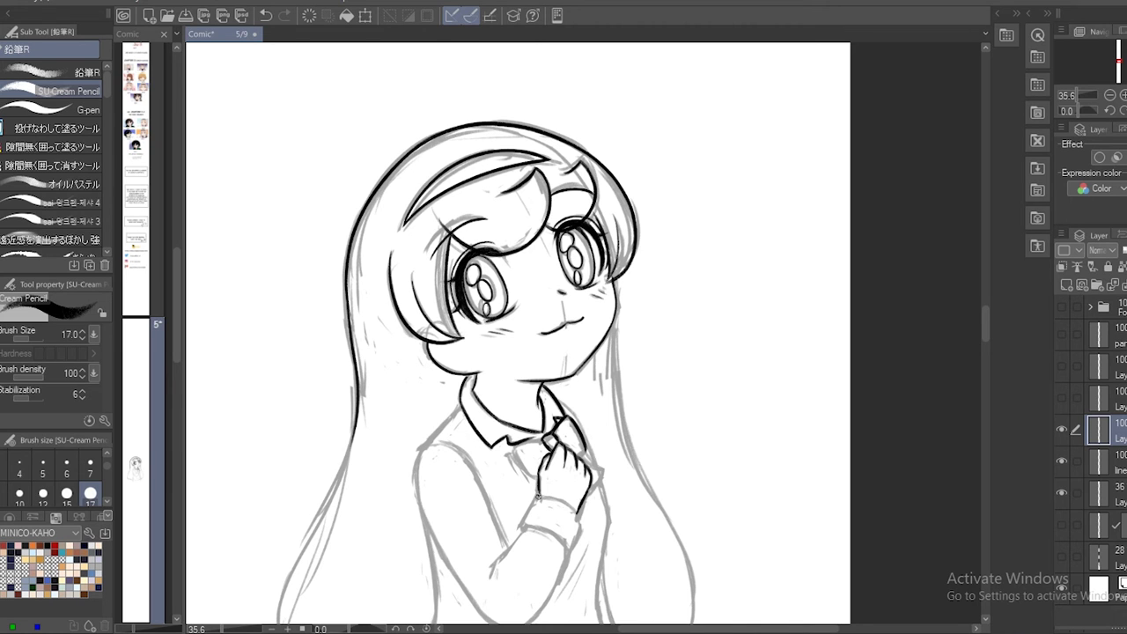
# Ink the cuff and bent sleeve of the raised arm and the bow tie at the collar
pyautogui.moveTo(561, 544); pyautogui.dragTo(548, 299)
pyautogui.moveTo(494, 330); pyautogui.dragTo(490, 343)
pyautogui.moveTo(569, 312); pyautogui.dragTo(559, 346)
pyautogui.moveTo(420, 218)
pyautogui.mouseDown()
pyautogui.moveTo(472, 364)
pyautogui.moveTo(546, 370)
pyautogui.mouseUp()
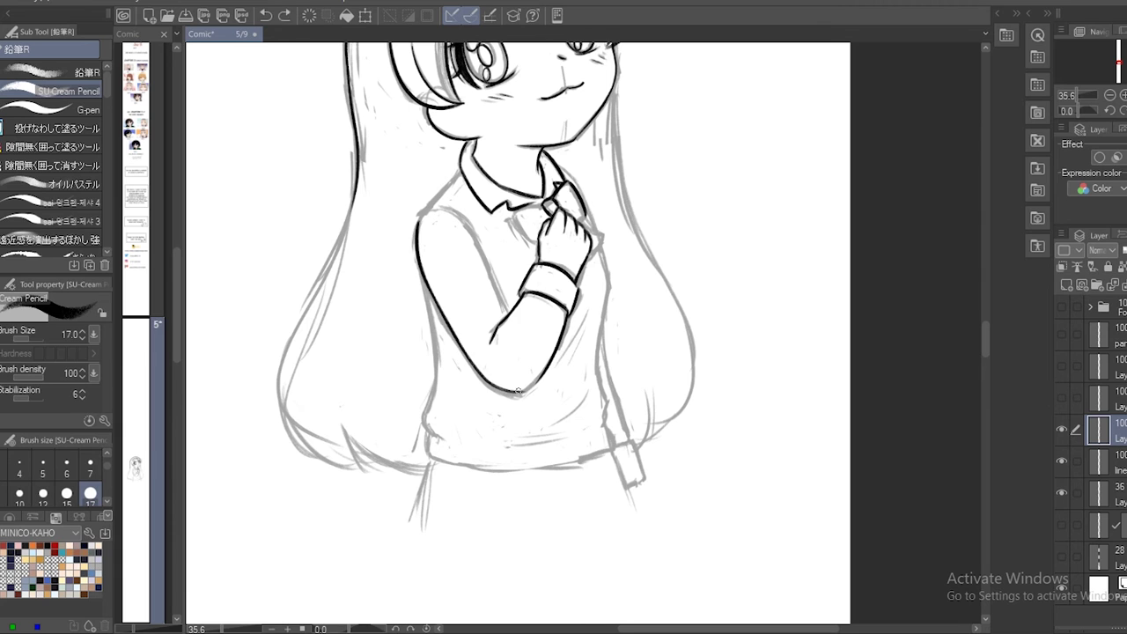
pyautogui.moveTo(454, 211); pyautogui.dragTo(512, 310)
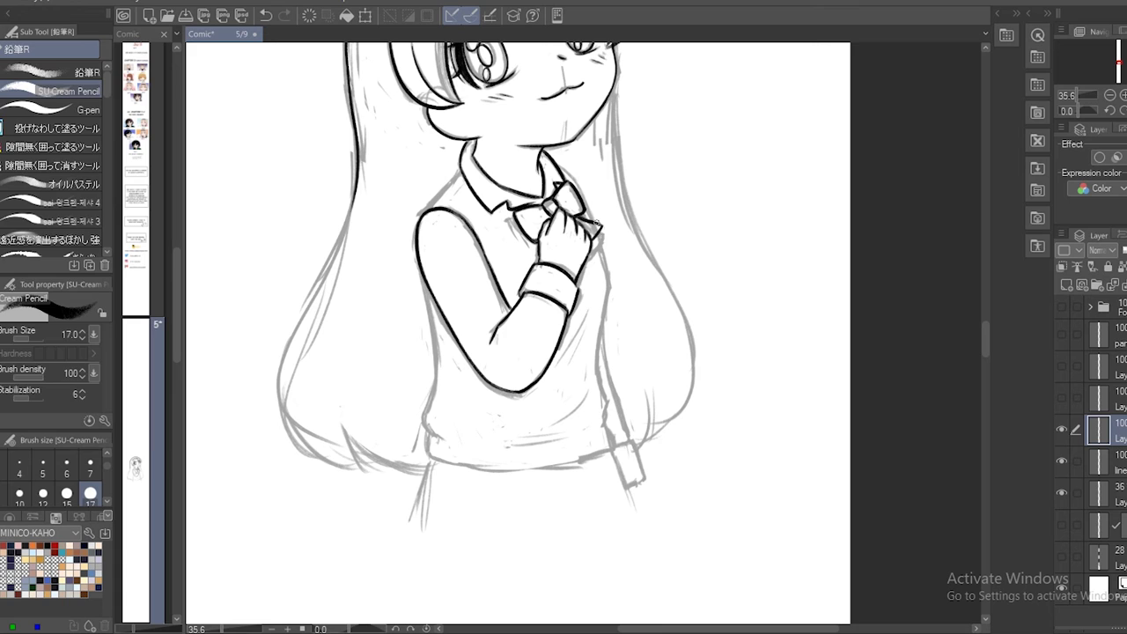
# Ink the vest's sides, hem and folds, the skirt edges and the far arm with its cuff
pyautogui.moveTo(598, 229)
pyautogui.mouseDown()
pyautogui.moveTo(604, 307)
pyautogui.moveTo(606, 414)
pyautogui.mouseUp()
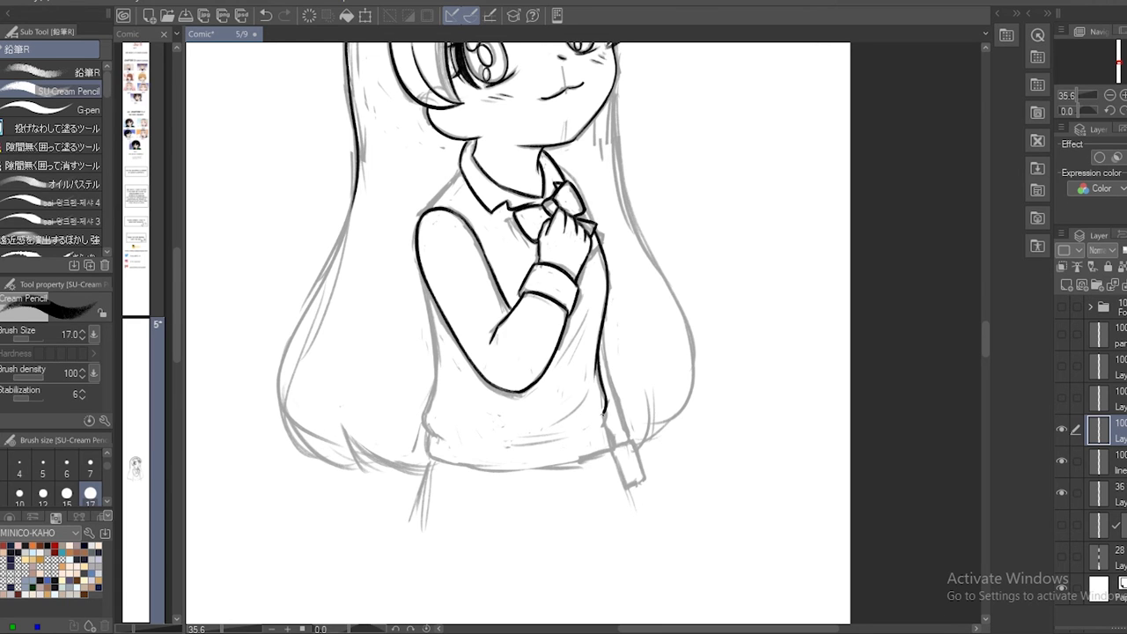
pyautogui.moveTo(460, 164)
pyautogui.mouseDown()
pyautogui.moveTo(432, 290)
pyautogui.moveTo(564, 467)
pyautogui.moveTo(610, 453)
pyautogui.moveTo(632, 521)
pyautogui.mouseUp()
pyautogui.moveTo(431, 460); pyautogui.dragTo(414, 528)
pyautogui.moveTo(602, 335); pyautogui.dragTo(635, 442)
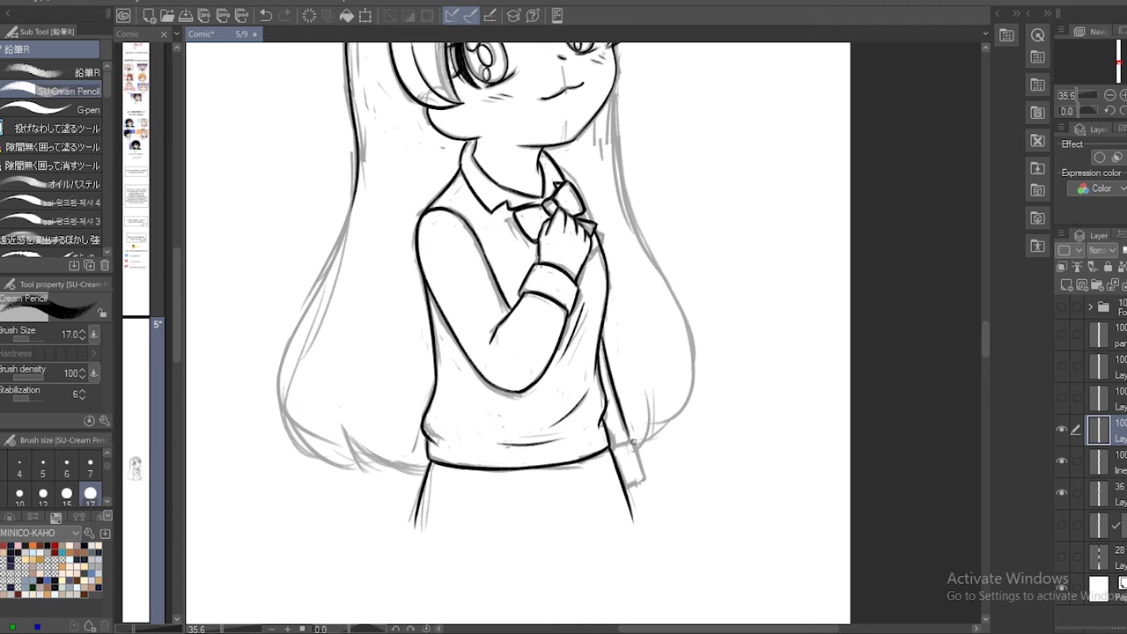
pyautogui.scroll(3, 649, 509)
pyautogui.moveTo(597, 393); pyautogui.dragTo(606, 423)
# Ink the long hair outlines falling along both sides of the body and curving in at the near side's base
pyautogui.moveTo(616, 232); pyautogui.dragTo(648, 416)
pyautogui.scroll(-2, 648, 417)
pyautogui.moveTo(356, 250); pyautogui.dragTo(282, 441)
pyautogui.moveTo(282, 438); pyautogui.dragTo(349, 534)
pyautogui.hotkey('ctrl', 'z')
pyautogui.moveTo(282, 441); pyautogui.dragTo(363, 541)
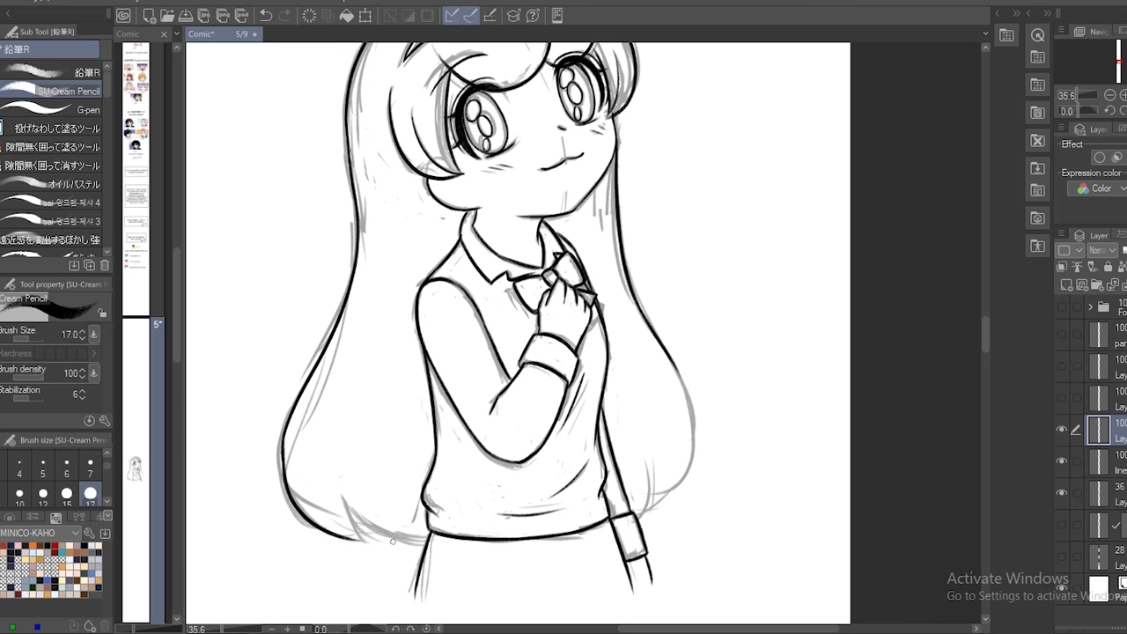
# Ink the pointed hair ends at the near side and finish the far side's lower curve, checking it mirrored
pyautogui.press('e')
pyautogui.press('p')
pyautogui.press('e')
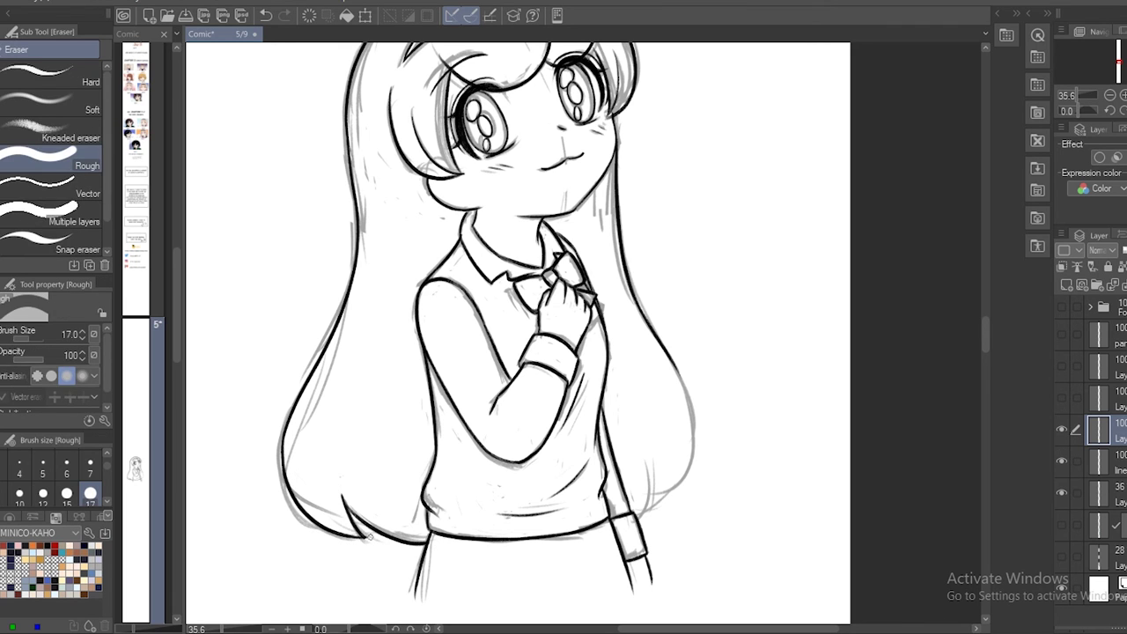
pyautogui.press('p')
pyautogui.moveTo(675, 361)
pyautogui.mouseDown()
pyautogui.moveTo(693, 498)
pyautogui.moveTo(640, 517)
pyautogui.mouseUp()
pyautogui.press('h')
pyautogui.press('h')
pyautogui.scroll(3, 587, 336)
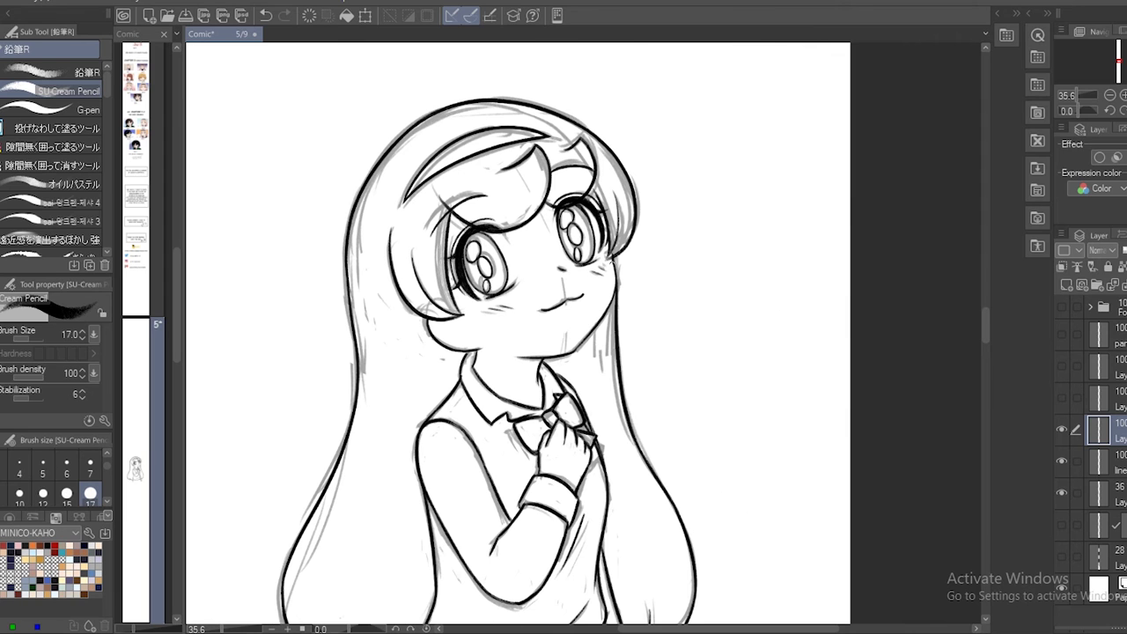
# Hide the rough sketch layer and tidy the ink where the far cheek meets the hair
pyautogui.click(1062, 492)
pyautogui.press('e')
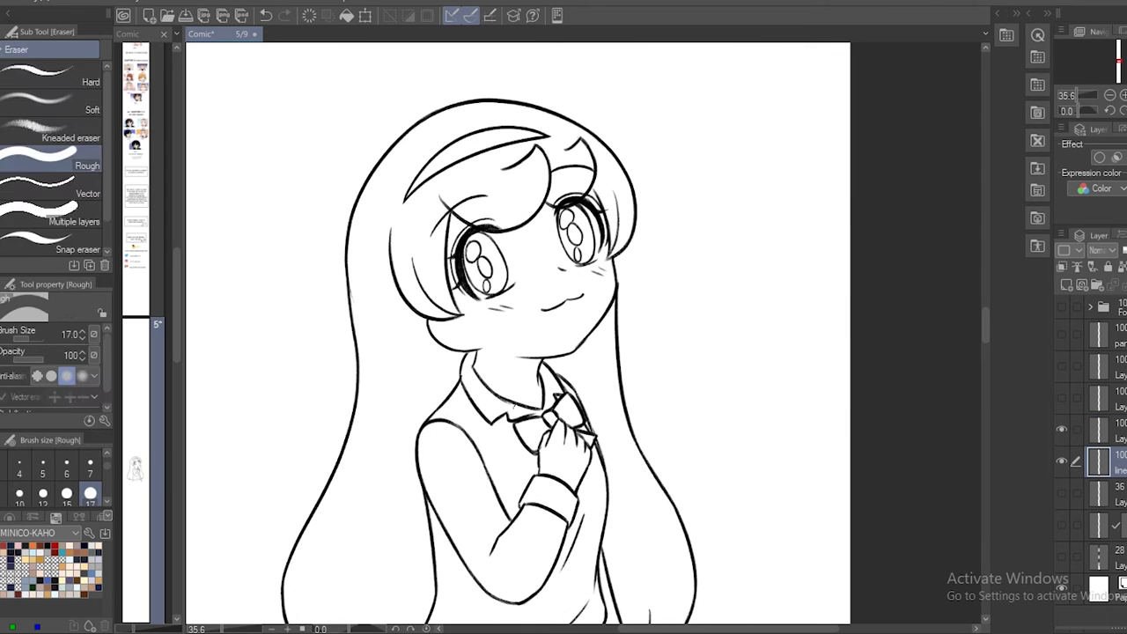
pyautogui.press('p')
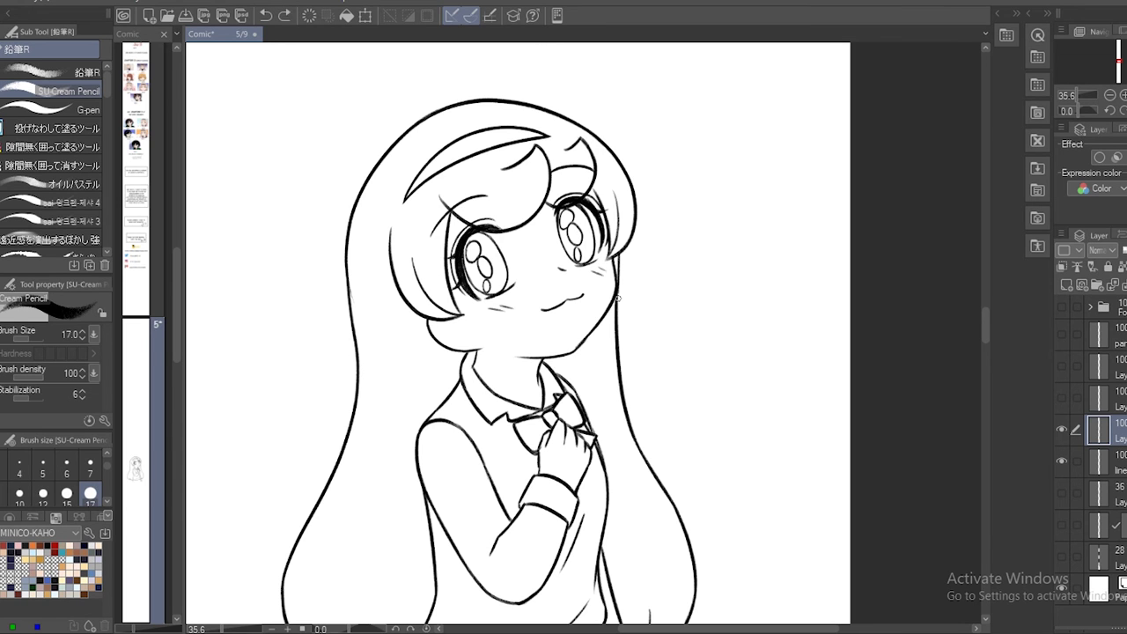
# Organize the line and colour layers into folders and fill the whole figure with a pale pink base beneath the lineart
pyautogui.scroll(-2, 518, 334)
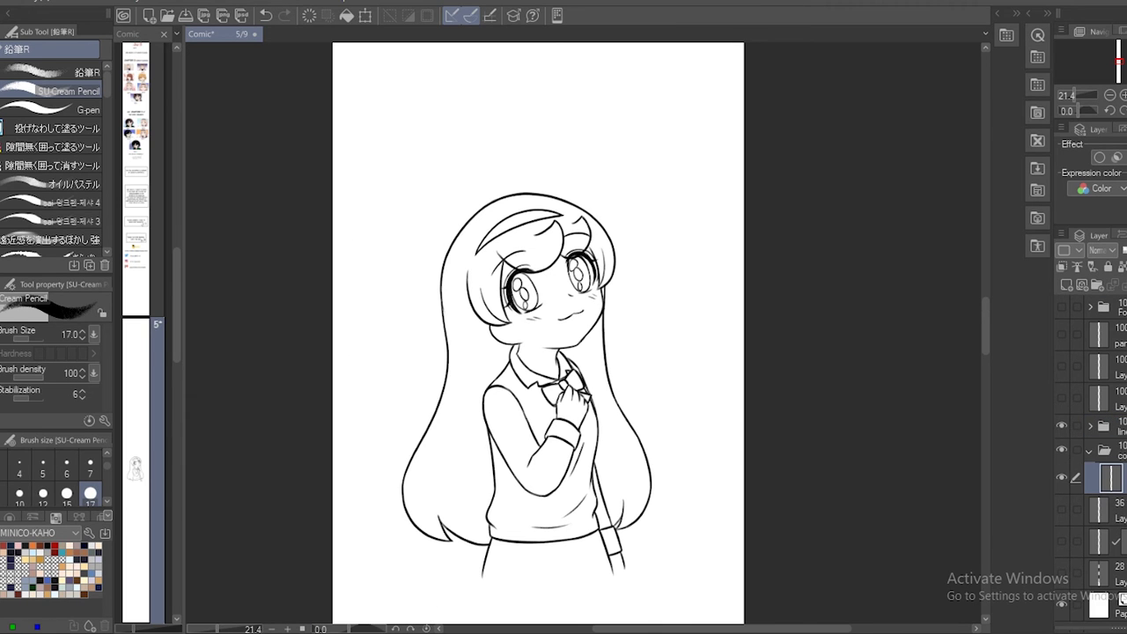
pyautogui.press('g')
pyautogui.moveTo(509, 161)
pyautogui.mouseDown()
pyautogui.moveTo(673, 486)
pyautogui.moveTo(509, 161)
pyautogui.mouseUp()
pyautogui.scroll(2, 528, 335)
pyautogui.moveTo(428, 515); pyautogui.dragTo(648, 458)
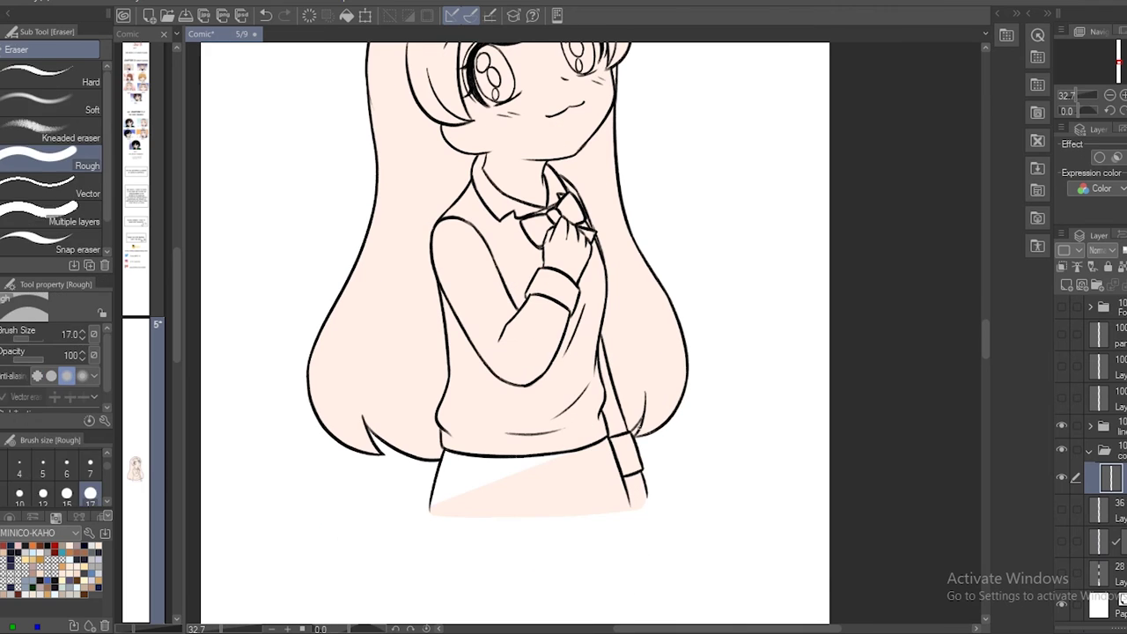
# Touch up the ink around the face on the two line layers with the SU-Cream Pencil at size 12
pyautogui.press('p')
pyautogui.scroll(3, 515, 333)
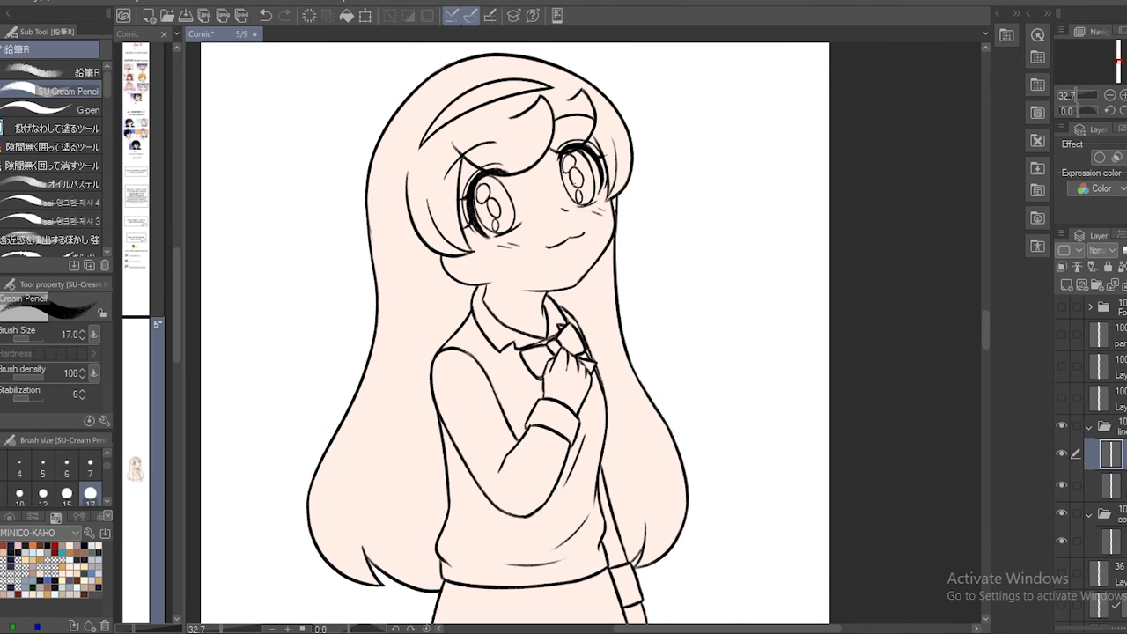
pyautogui.press('[')
pyautogui.scroll(1, 577, 177)
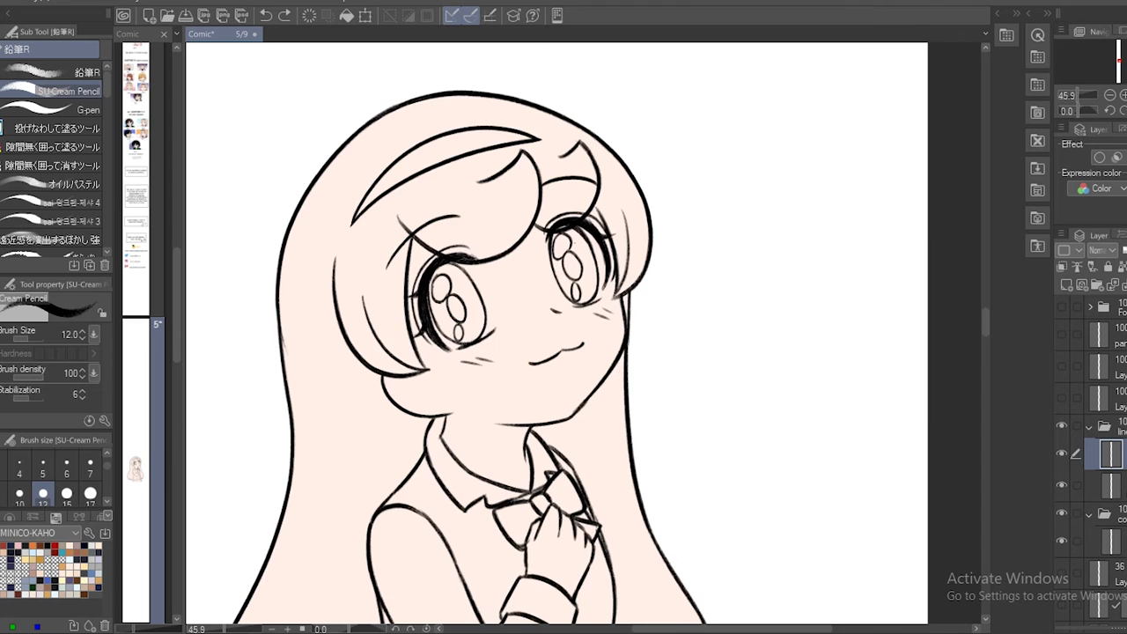
pyautogui.press('e')
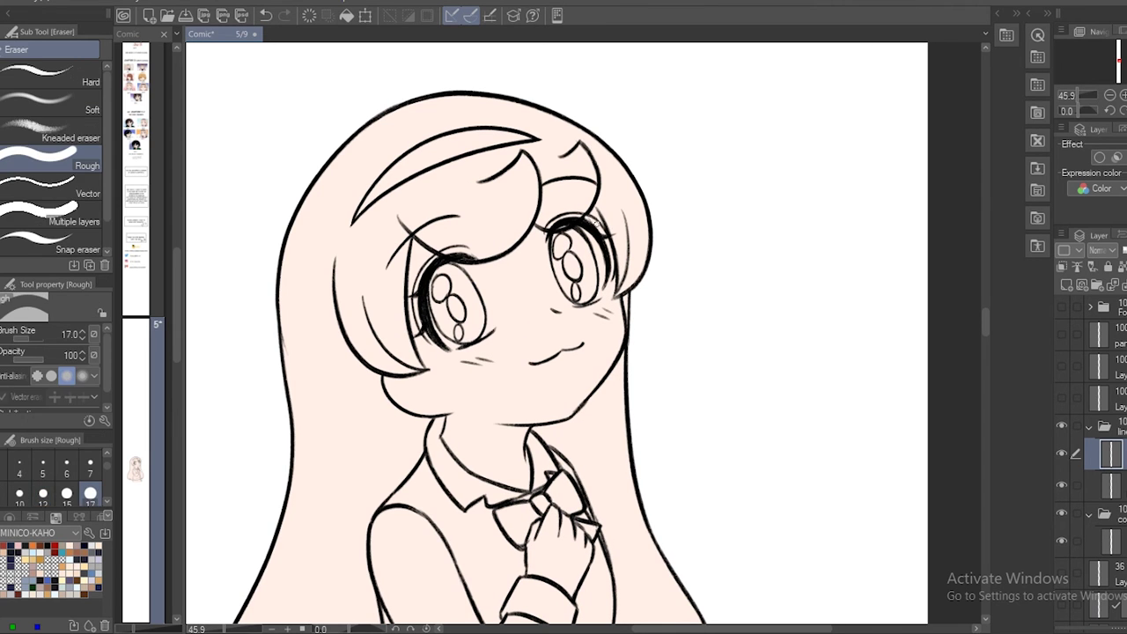
pyautogui.hotkey('alt', '[')
pyautogui.press('p')
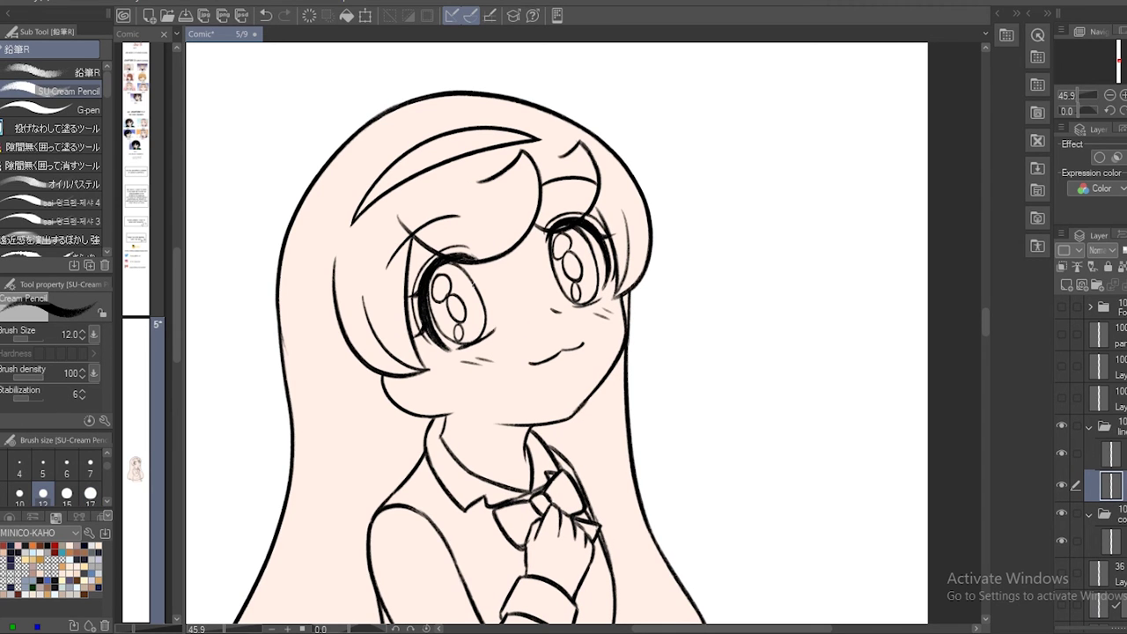
pyautogui.hotkey('alt', ']')
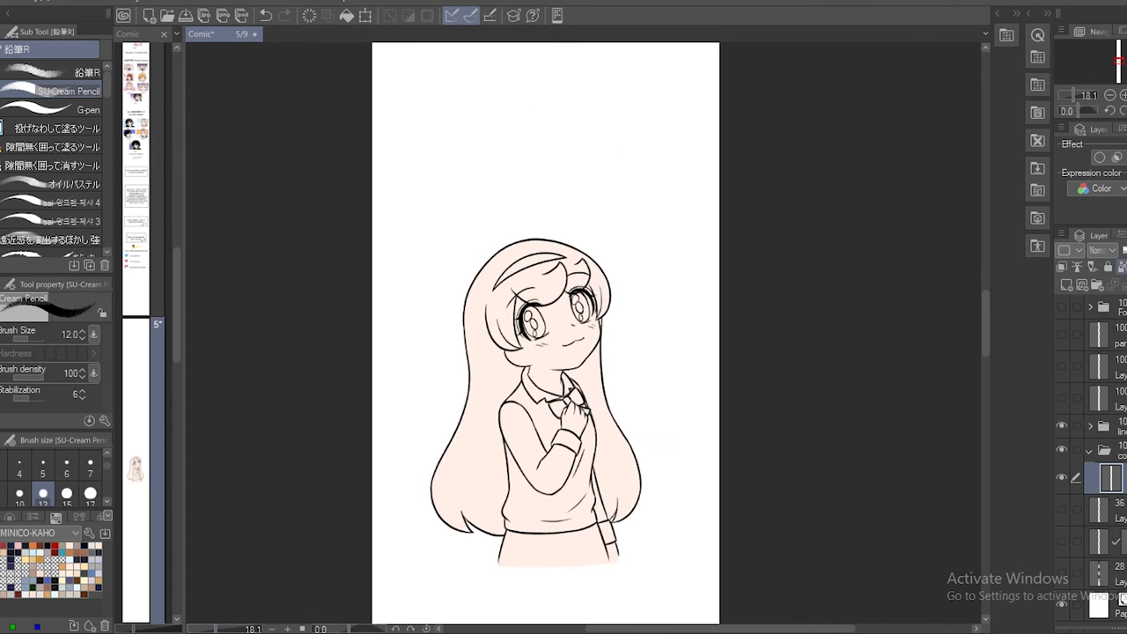
# Lasso-fill both eyes with white on the colour layer
pyautogui.press('g')
pyautogui.moveTo(432, 264); pyautogui.dragTo(484, 344)
pyautogui.moveTo(551, 234); pyautogui.dragTo(568, 299)
# Touch up the ink around the eyes and face on the two line layers with the SU-Cream Pencil at size 10 and the Rough eraser
pyautogui.hotkey('alt', ']')
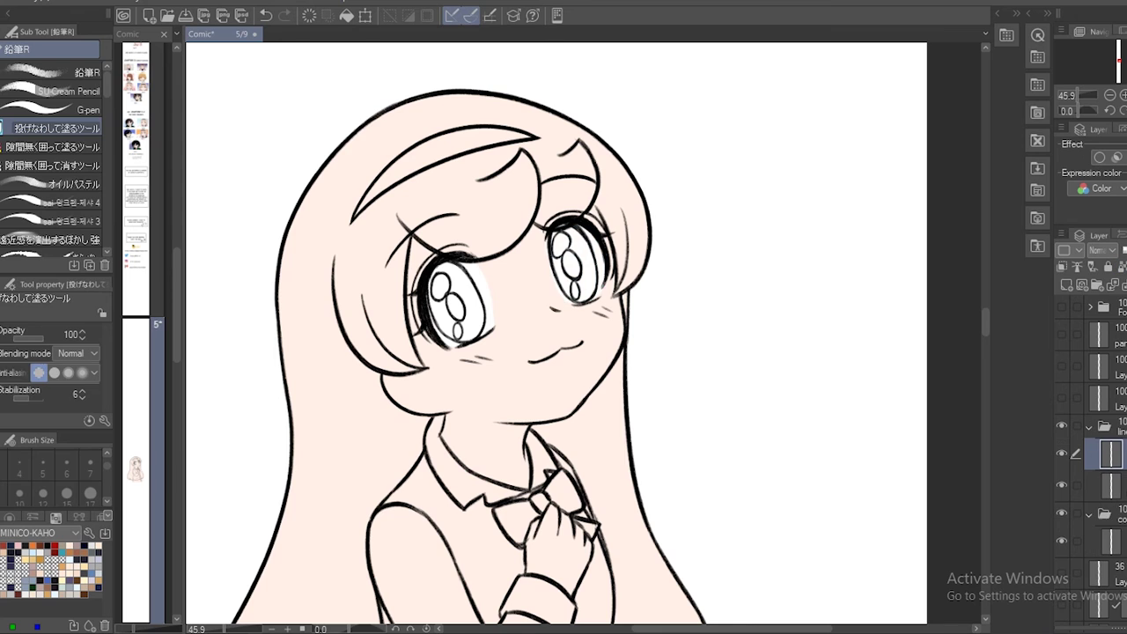
pyautogui.press('p')
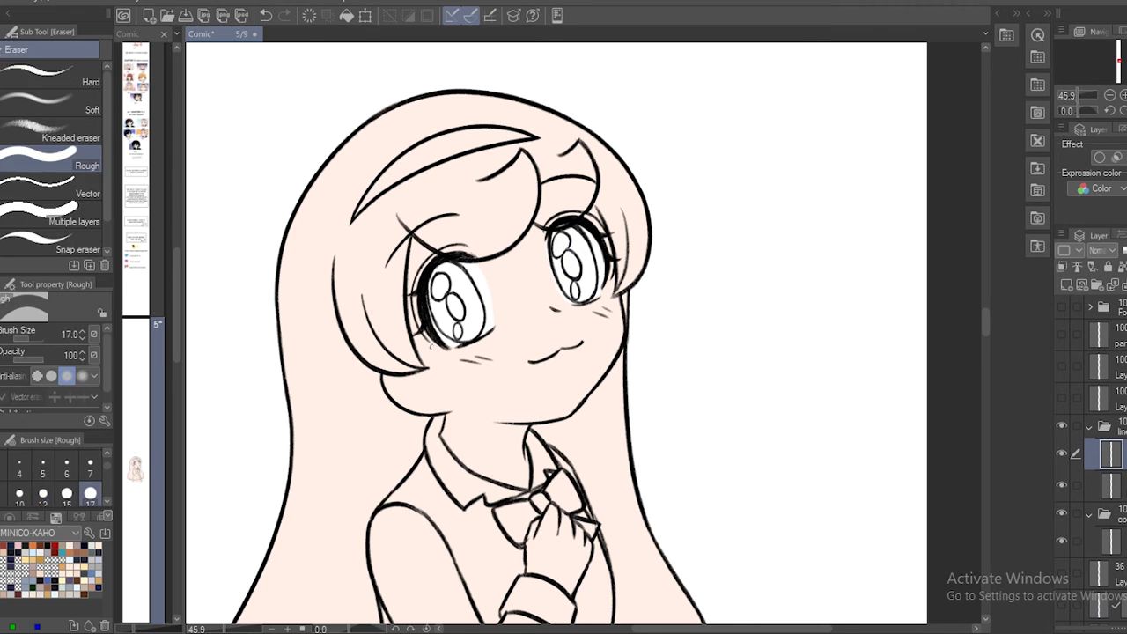
pyautogui.hotkey('alt', '[')
pyautogui.press('e')
pyautogui.press('p')
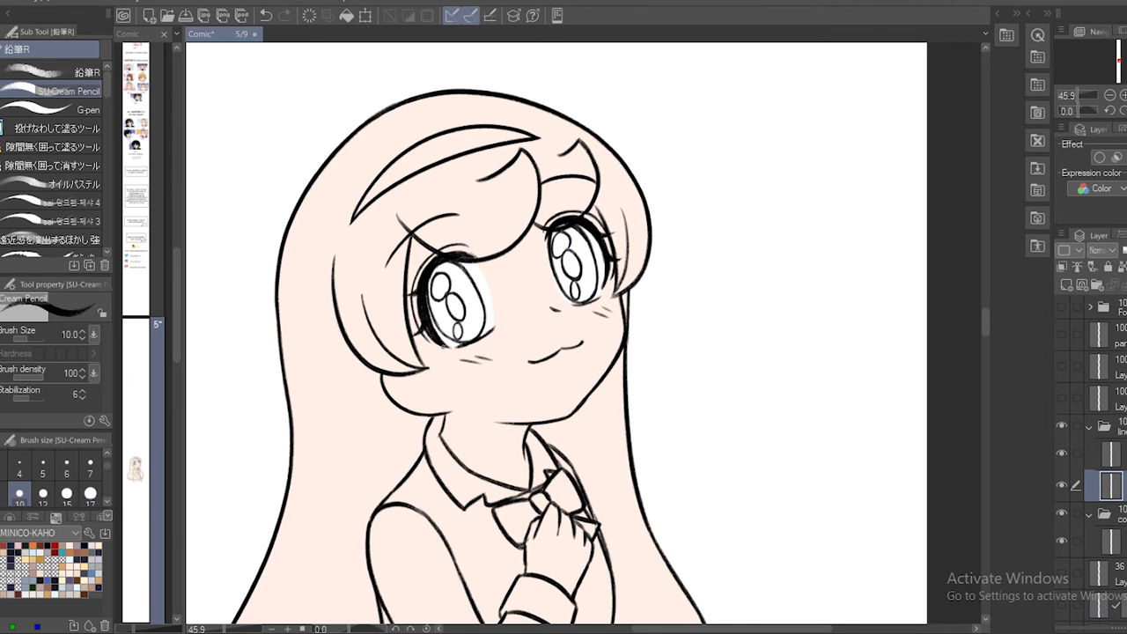
pyautogui.hotkey('alt', ']')
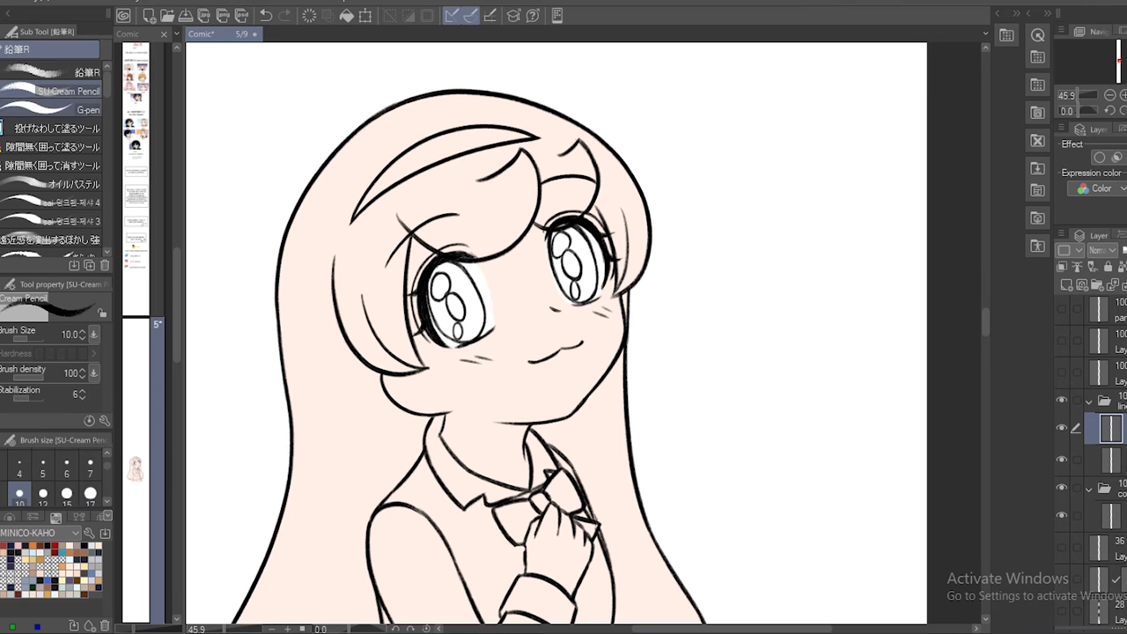
pyautogui.press('e')
pyautogui.press('p')
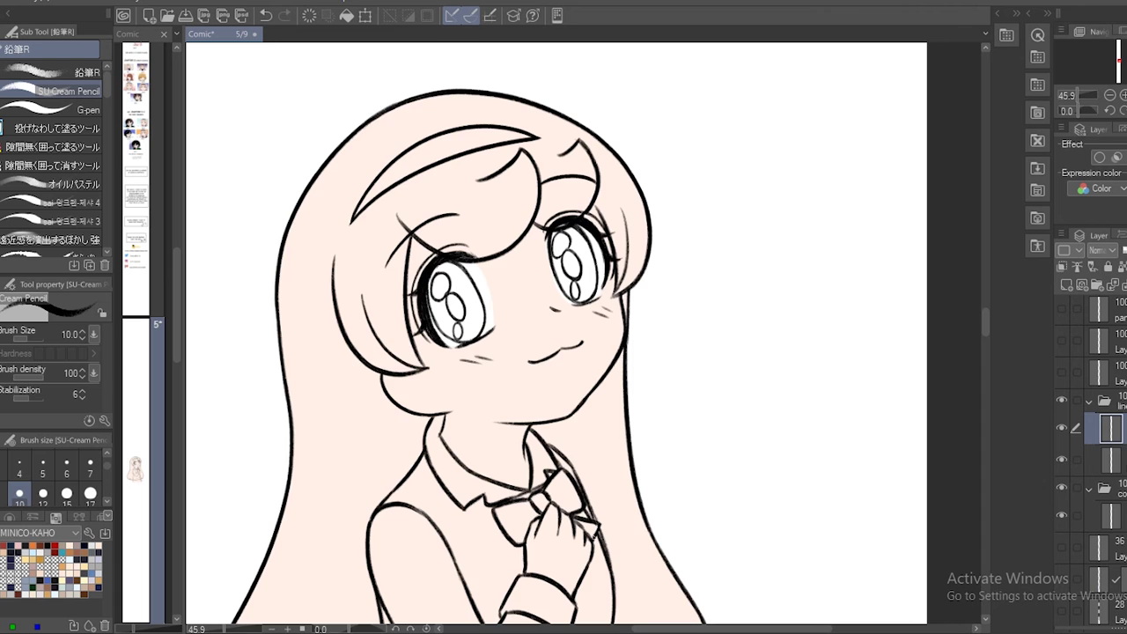
# Lasso-fill the collar, both sleeves and the cuffs with white on the colour layer
pyautogui.scroll(-5, 555, 335)
pyautogui.hotkey('alt', '[')
pyautogui.hotkey('alt', '[')
pyautogui.hotkey('alt', '[')
pyautogui.click(57, 127)
pyautogui.moveTo(422, 211)
pyautogui.mouseDown()
pyautogui.moveTo(405, 265)
pyautogui.moveTo(493, 308)
pyautogui.mouseUp()
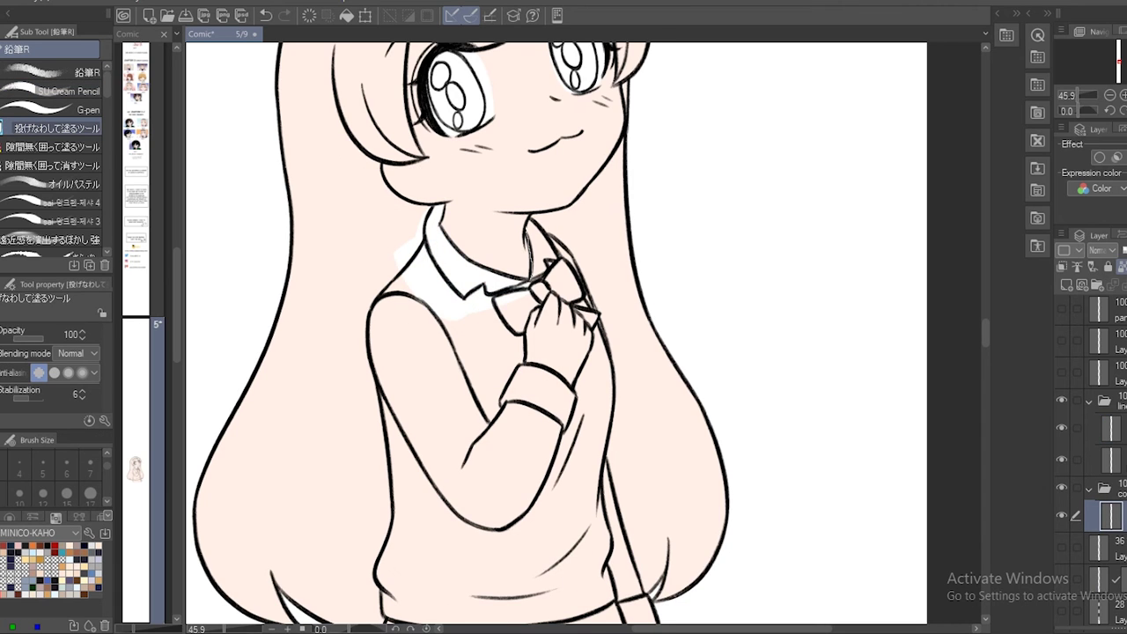
pyautogui.scroll(-2, 555, 335)
pyautogui.moveTo(617, 370); pyautogui.dragTo(647, 617)
pyautogui.moveTo(379, 220); pyautogui.dragTo(388, 440)
# Lasso-fill the long hair on both sides of the body, the crown and the fringe with light tan brown
pyautogui.hotkey('ctrl', '0')
pyautogui.moveTo(533, 158); pyautogui.dragTo(431, 476)
pyautogui.moveTo(414, 396); pyautogui.dragTo(397, 555)
pyautogui.hotkey('ctrl', '+')
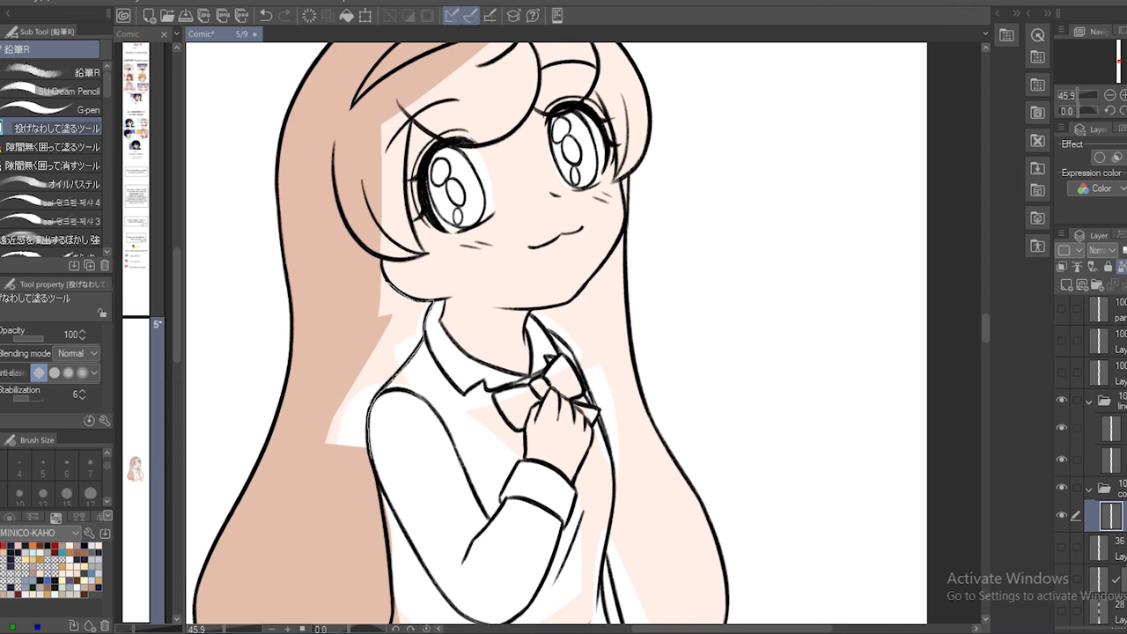
pyautogui.moveTo(423, 273); pyautogui.dragTo(370, 458)
pyautogui.moveTo(616, 238); pyautogui.dragTo(564, 370)
pyautogui.scroll(-3, 555, 334)
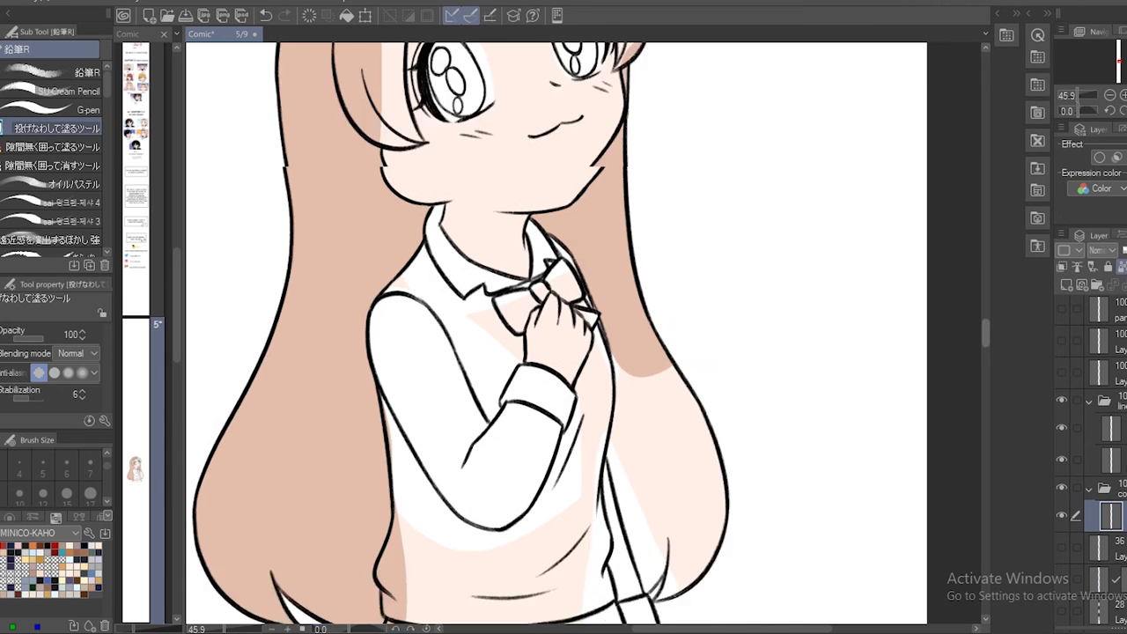
pyautogui.scroll(-2, 555, 335)
pyautogui.moveTo(592, 240); pyautogui.dragTo(608, 410)
pyautogui.scroll(8, 555, 335)
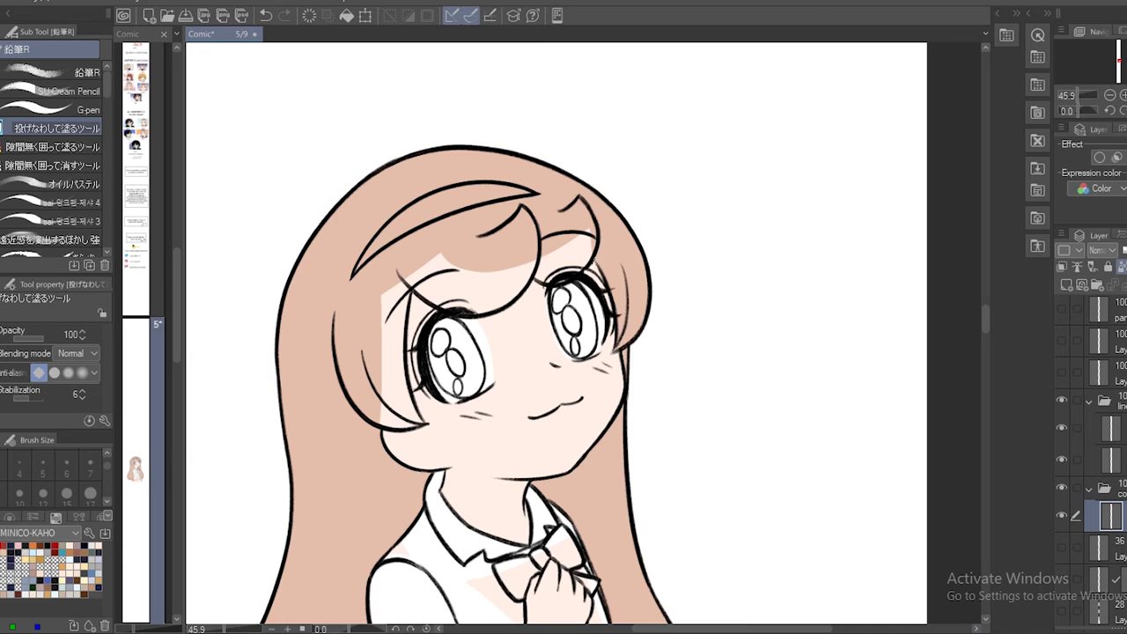
pyautogui.moveTo(407, 296)
pyautogui.mouseDown()
pyautogui.moveTo(387, 406)
pyautogui.moveTo(414, 428)
pyautogui.mouseUp()
# Lasso-fill both irises with the hair's light brown, leaving the eye highlights white
pyautogui.moveTo(440, 331); pyautogui.dragTo(428, 379)
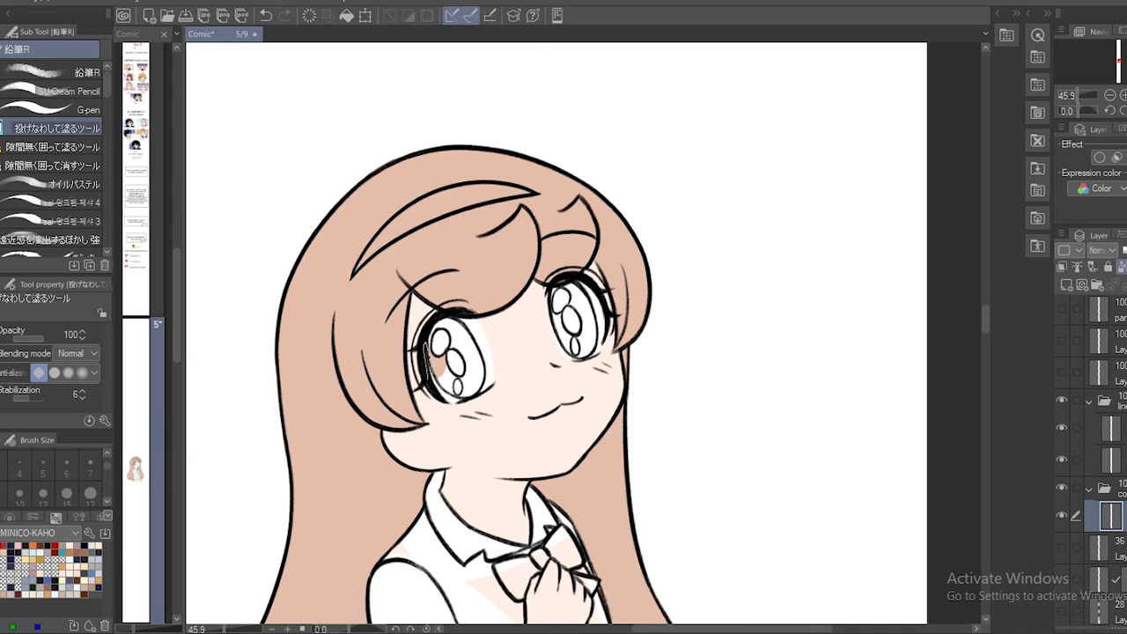
pyautogui.moveTo(437, 327)
pyautogui.mouseDown()
pyautogui.moveTo(476, 366)
pyautogui.moveTo(475, 394)
pyautogui.mouseUp()
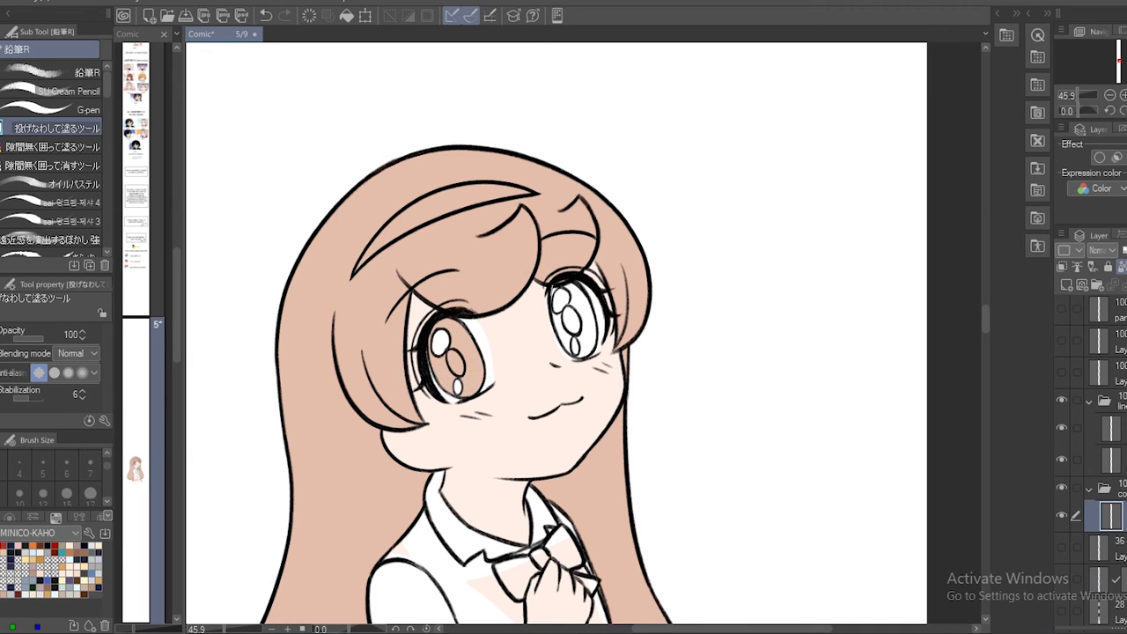
pyautogui.moveTo(557, 326)
pyautogui.mouseDown()
pyautogui.moveTo(588, 355)
pyautogui.moveTo(577, 287)
pyautogui.mouseUp()
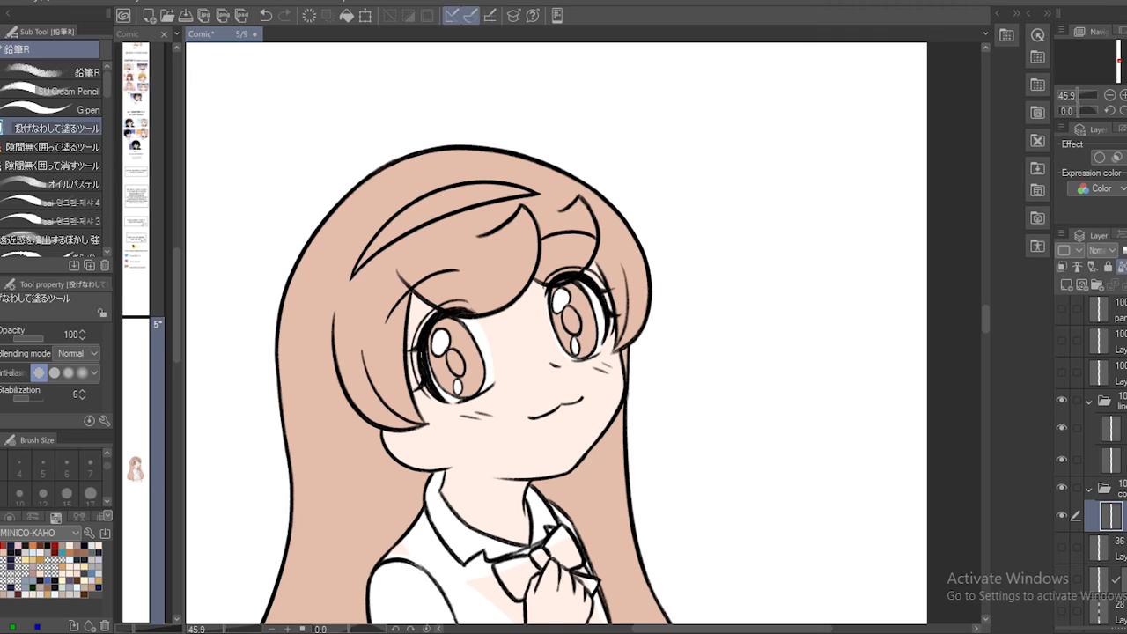
# Refine the eye linework on the lower line layer with the SU-Cream Pencil at size 7
pyautogui.hotkey('alt', ']')
pyautogui.hotkey('alt', ']')
pyautogui.press('p')
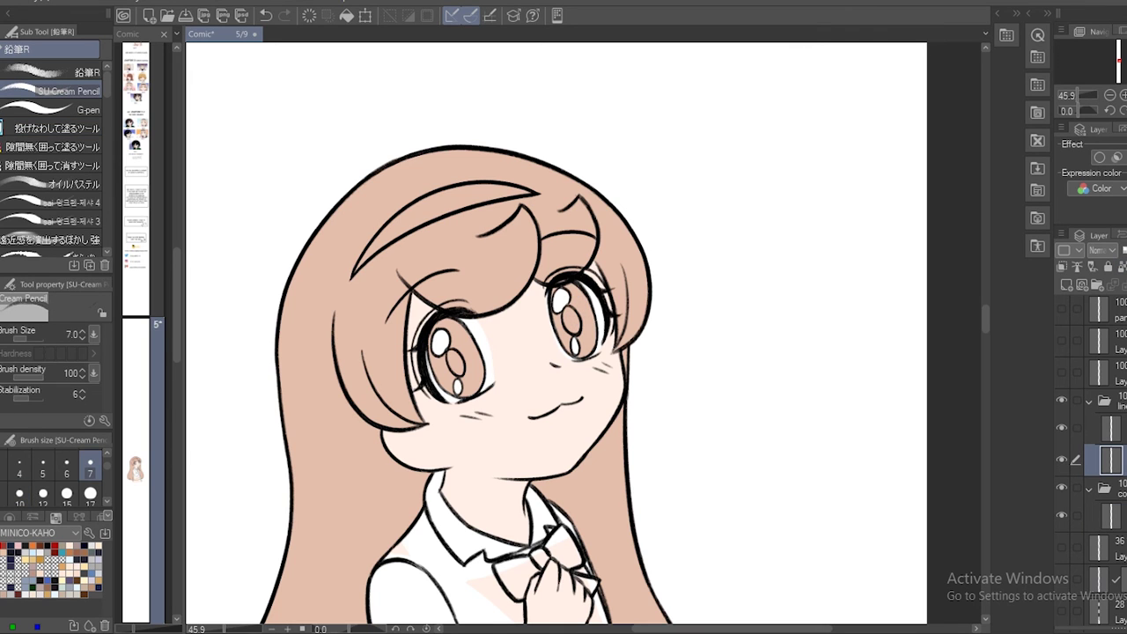
pyautogui.hotkey('alt', '[')
pyautogui.hotkey('alt', '[')
pyautogui.press('p')
# Lasso-fill the skirt and the lower part of the vest with dark navy
pyautogui.scroll(-5, 555, 335)
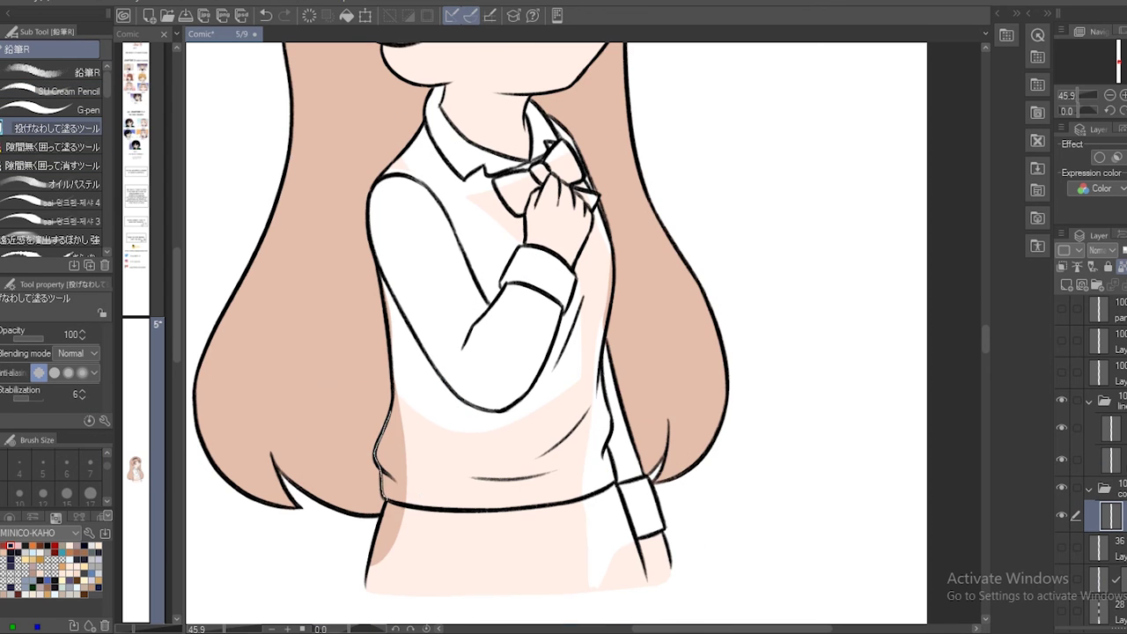
pyautogui.moveTo(379, 432); pyautogui.dragTo(370, 573)
pyautogui.moveTo(608, 440); pyautogui.dragTo(647, 564)
pyautogui.moveTo(529, 388); pyautogui.dragTo(608, 432)
pyautogui.moveTo(396, 352); pyautogui.dragTo(502, 414)
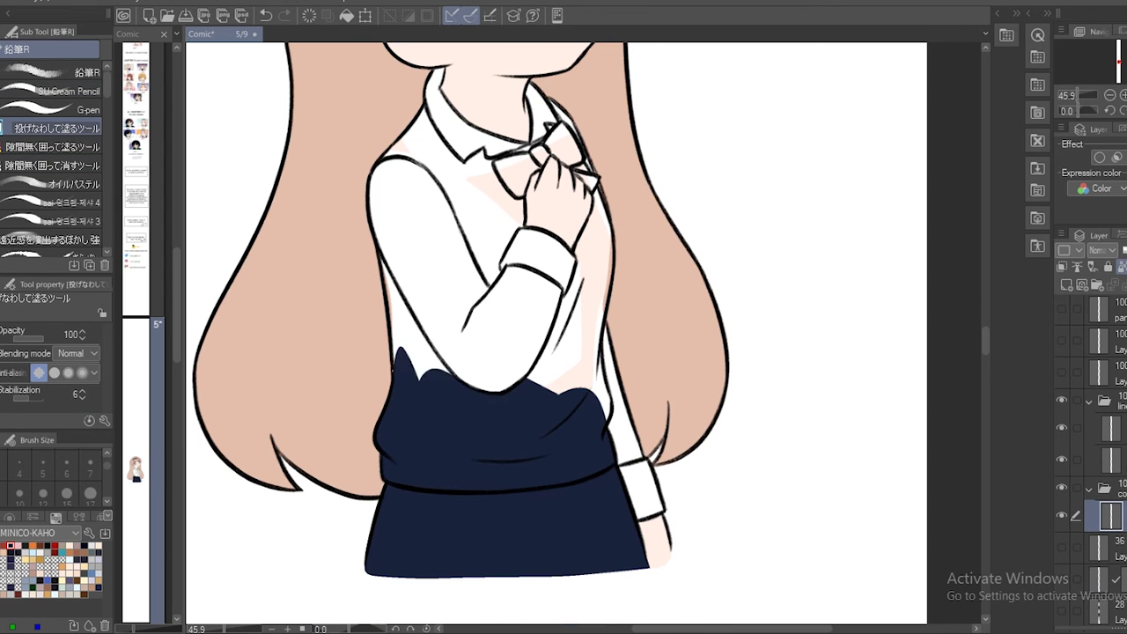
pyautogui.moveTo(396, 379); pyautogui.dragTo(387, 264)
pyautogui.moveTo(449, 388)
pyautogui.mouseDown()
pyautogui.moveTo(546, 388)
pyautogui.moveTo(590, 238)
pyautogui.moveTo(612, 449)
pyautogui.mouseUp()
# Lasso-fill the chest and shoulder of the vest with navy and the bow tie with red
pyautogui.scroll(5, 555, 335)
pyautogui.moveTo(582, 405); pyautogui.dragTo(608, 519)
pyautogui.moveTo(471, 396); pyautogui.dragTo(502, 480)
pyautogui.moveTo(462, 419); pyautogui.dragTo(524, 458)
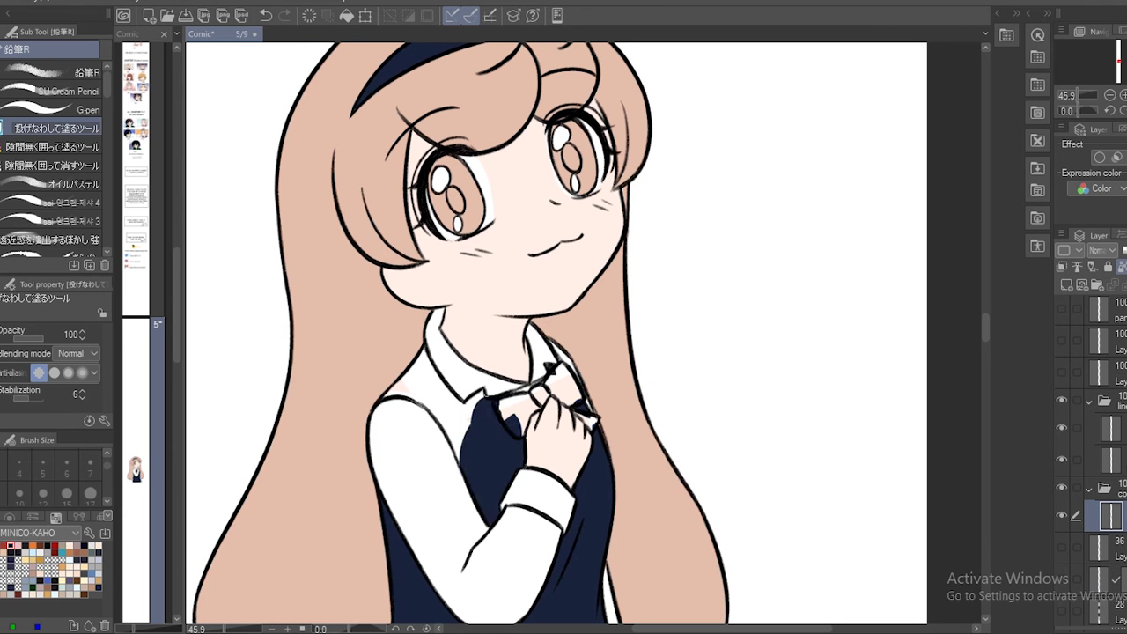
pyautogui.moveTo(480, 392); pyautogui.dragTo(449, 462)
pyautogui.moveTo(432, 352); pyautogui.dragTo(462, 431)
pyautogui.moveTo(379, 352); pyautogui.dragTo(441, 427)
pyautogui.moveTo(525, 388)
pyautogui.mouseDown()
pyautogui.moveTo(546, 407)
pyautogui.moveTo(528, 436)
pyautogui.moveTo(573, 396)
pyautogui.moveTo(599, 436)
pyautogui.mouseUp()
# Add a clipped Multiply layer and lasso-fill shadows on the hair beneath the fringe and behind the near shoulder
pyautogui.scroll(-3, 555, 353)
pyautogui.click(1096, 250)
pyautogui.click(1101, 291)
pyautogui.scroll(3, 555, 352)
pyautogui.moveTo(363, 220)
pyautogui.mouseDown()
pyautogui.moveTo(438, 339)
pyautogui.moveTo(444, 308)
pyautogui.mouseUp()
pyautogui.moveTo(423, 127); pyautogui.dragTo(412, 203)
pyautogui.moveTo(418, 201); pyautogui.dragTo(383, 269)
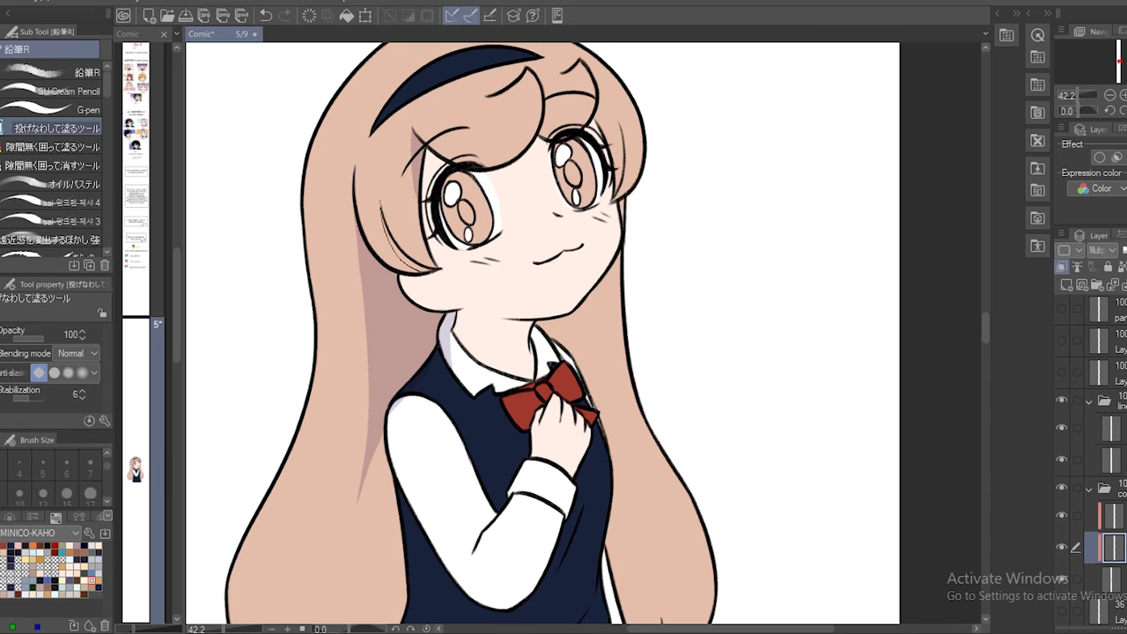
pyautogui.scroll(-3, 542, 335)
pyautogui.moveTo(359, 158)
pyautogui.mouseDown()
pyautogui.moveTo(396, 585)
pyautogui.moveTo(407, 528)
pyautogui.mouseUp()
# Shade the raised sleeve, collar, vest folds, lowered arm and far-side hair on the Multiply layer, trimming with the Rough eraser
pyautogui.press('e')
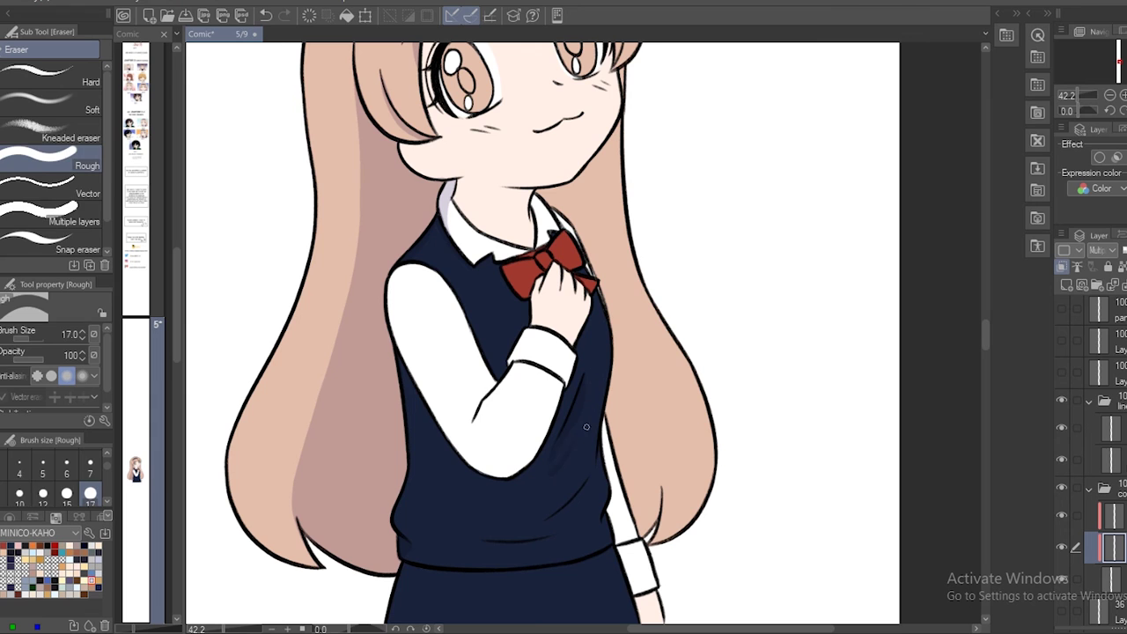
pyautogui.press('b')
pyautogui.moveTo(564, 365); pyautogui.dragTo(480, 414)
pyautogui.moveTo(550, 192); pyautogui.dragTo(541, 248)
pyautogui.press('e')
pyautogui.press('b')
pyautogui.moveTo(553, 515); pyautogui.dragTo(604, 454)
pyautogui.moveTo(616, 291); pyautogui.dragTo(651, 528)
pyautogui.press('e')
pyautogui.press('b')
# Add Multiply shadows on the near shoulder and the hair beside the far cheek, erasing the overlaps
pyautogui.moveTo(467, 257); pyautogui.dragTo(388, 300)
pyautogui.press('e')
pyautogui.press('b')
pyautogui.press('e')
pyautogui.press('b')
pyautogui.press('e')
pyautogui.press('b')
pyautogui.moveTo(594, 154)
pyautogui.mouseDown()
pyautogui.moveTo(653, 392)
pyautogui.moveTo(566, 203)
pyautogui.moveTo(579, 162)
pyautogui.mouseUp()
pyautogui.press('e')
pyautogui.press('b')
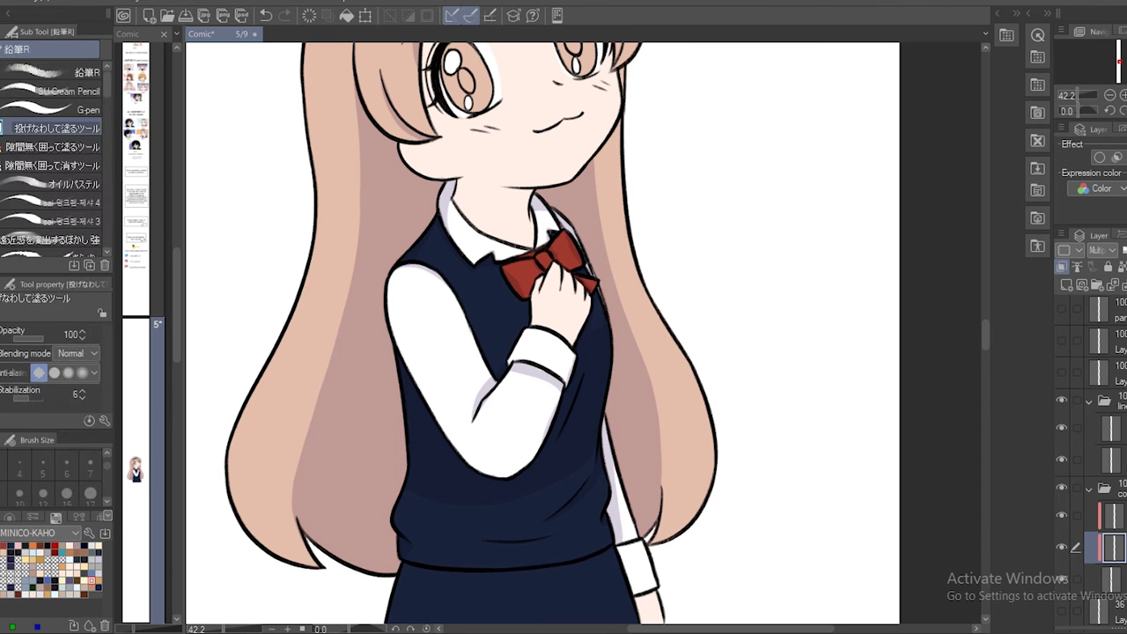
# Shade the skirt below the vest hem and the hair around the fringe, cleaning the shadow edges with the eraser
pyautogui.scroll(-5, 542, 334)
pyautogui.press('e')
pyautogui.press('b')
pyautogui.moveTo(401, 357)
pyautogui.mouseDown()
pyautogui.moveTo(621, 330)
pyautogui.moveTo(558, 322)
pyautogui.mouseUp()
pyautogui.press('e')
pyautogui.press('b')
pyautogui.scroll(9, 558, 323)
pyautogui.press('e')
pyautogui.press('b')
pyautogui.moveTo(544, 104)
pyautogui.mouseDown()
pyautogui.moveTo(607, 164)
pyautogui.moveTo(630, 248)
pyautogui.moveTo(572, 227)
pyautogui.mouseUp()
pyautogui.press('e')
pyautogui.press('b')
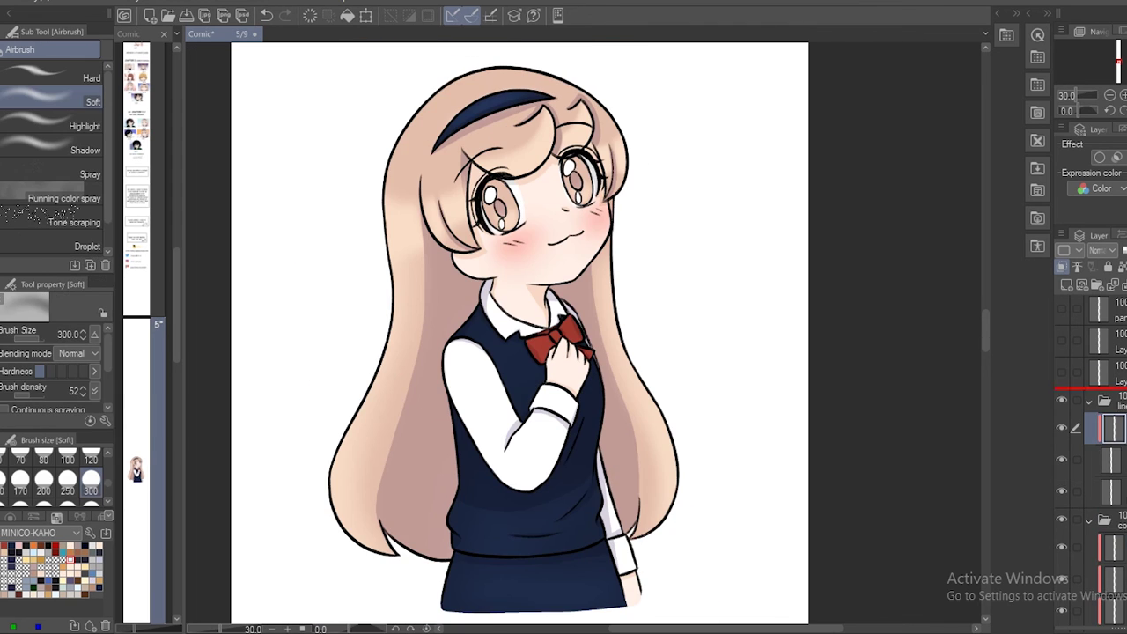
# Move the clipped tint layer above the line folder and colour the hair and face lineart brown with the Soft airbrush at size 120
pyautogui.moveTo(1112, 392); pyautogui.dragTo(1111, 396)
pyautogui.click(91, 459)
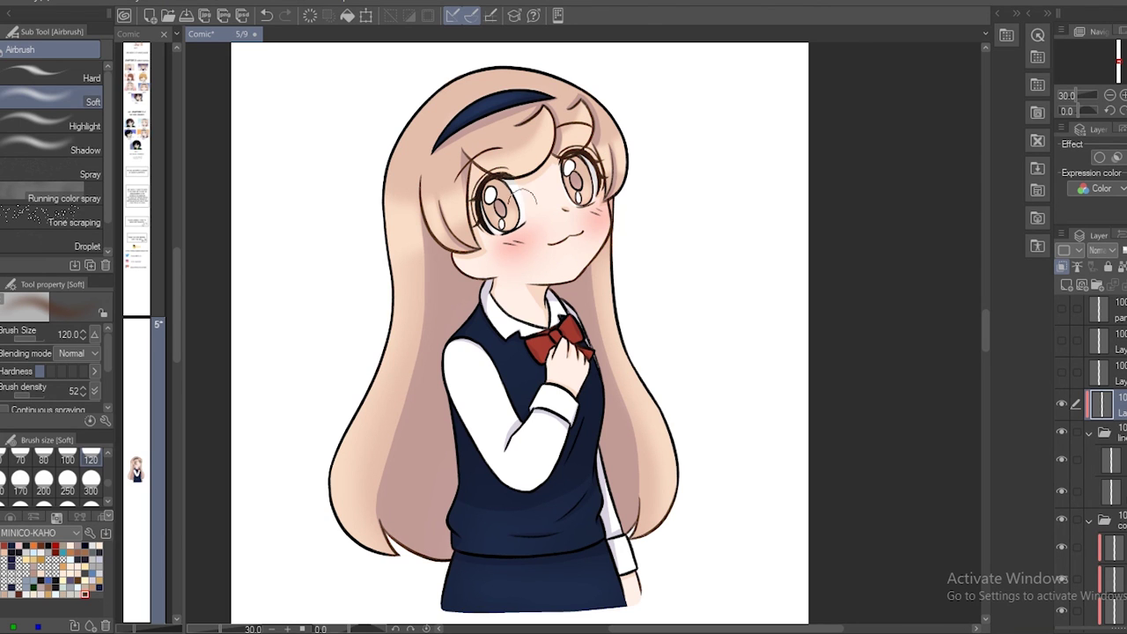
pyautogui.press('[')
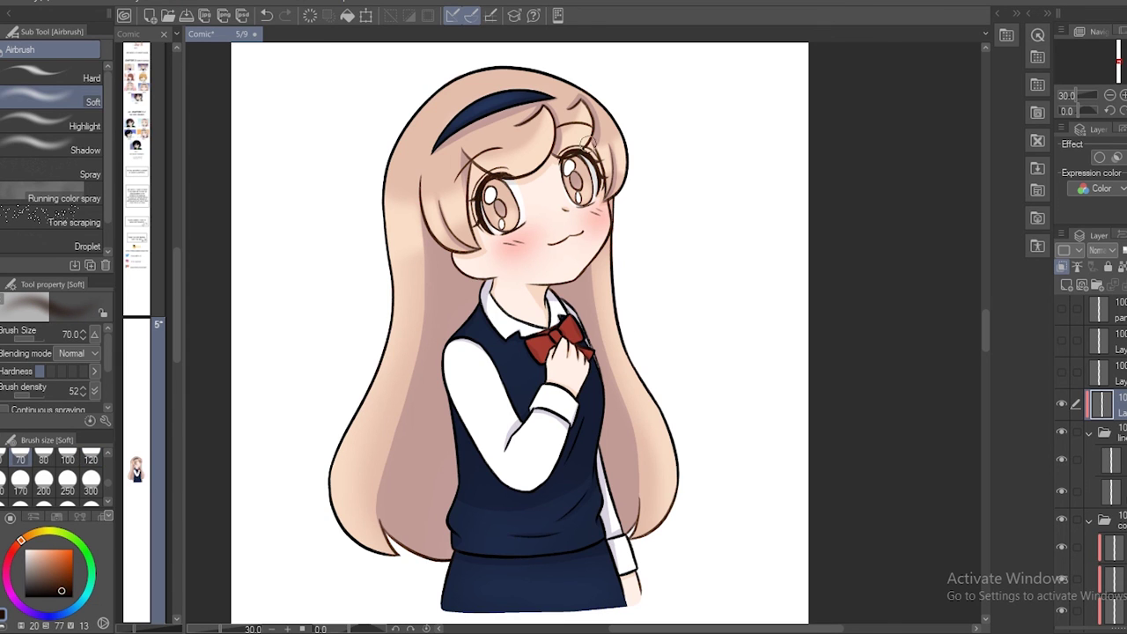
# Tint the bow's lineart red and the vest and hairband lineart navy with the Soft airbrush, sampling both colours from the artwork
pyautogui.press('x')
pyautogui.press('[')
pyautogui.press('[')
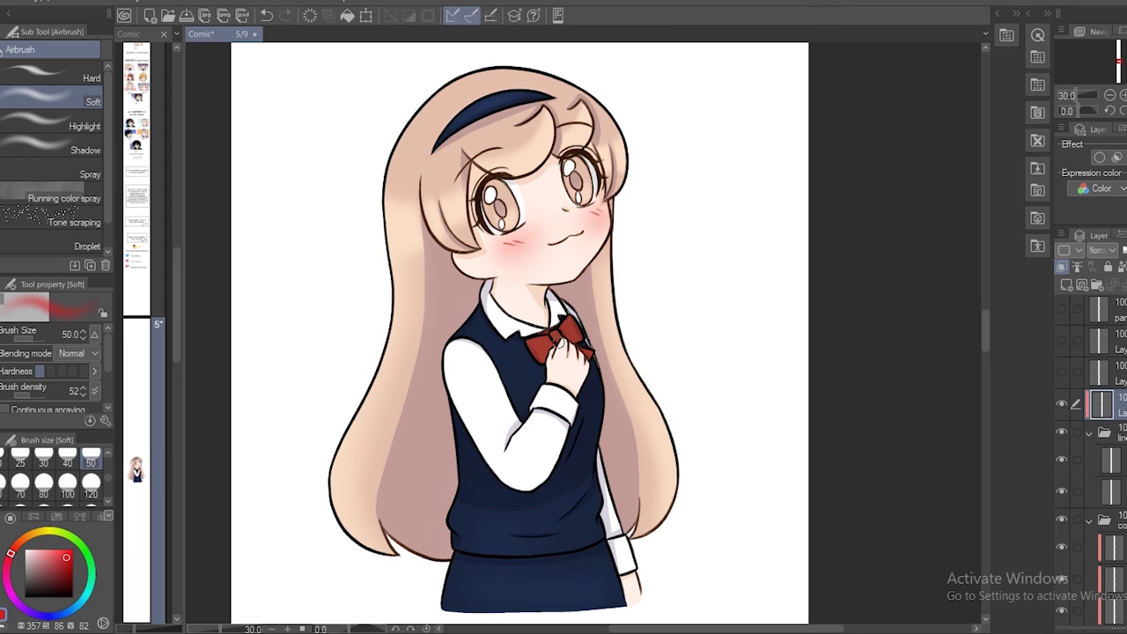
pyautogui.keyDown('alt'); pyautogui.click(582, 345); pyautogui.keyUp('alt')
pyautogui.keyDown('alt'); pyautogui.click(568, 508); pyautogui.keyUp('alt')
pyautogui.press(']')
pyautogui.press(']')
pyautogui.press(']')
pyautogui.press(']')
pyautogui.press(']')
pyautogui.press('[')
pyautogui.press('[')
pyautogui.press('[')
pyautogui.press('[')
pyautogui.keyDown('alt'); pyautogui.click(526, 341); pyautogui.keyUp('alt')
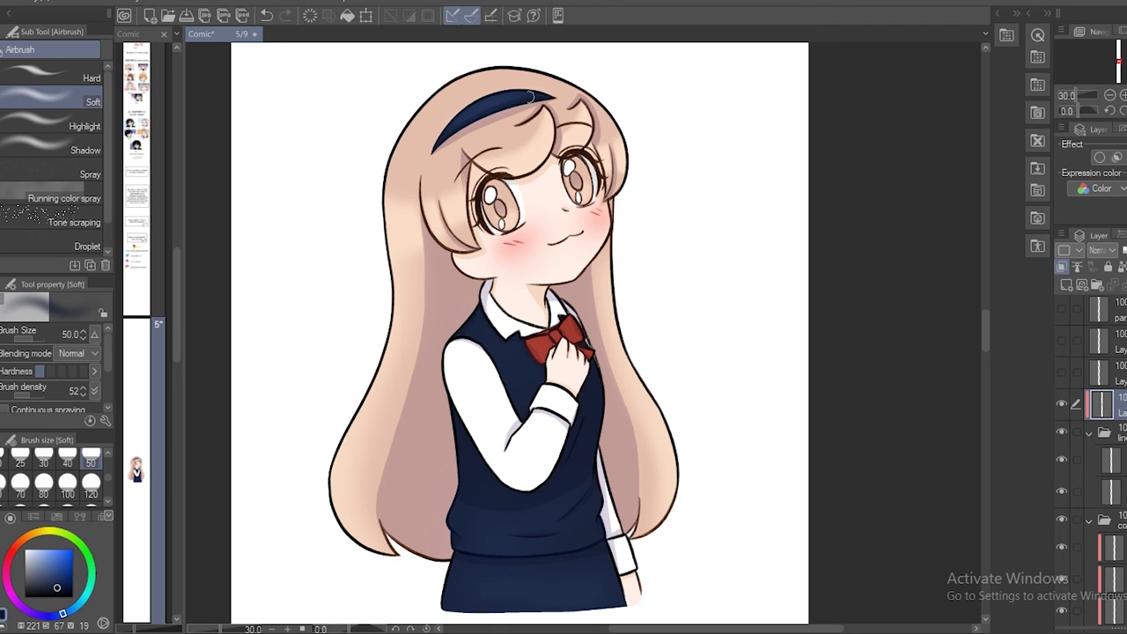
# Create a layer in Add blending mode and brush a warm glow over the hair and face with a large Soft airbrush
pyautogui.click(56, 518)
pyautogui.press(']')
pyautogui.press(']')
pyautogui.press(']')
pyautogui.press(']')
pyautogui.press(']')
pyautogui.press(']')
pyautogui.press(']')
pyautogui.press(']')
pyautogui.moveTo(520, 220)
pyautogui.mouseDown()
pyautogui.moveTo(597, 119)
pyautogui.moveTo(546, 132)
pyautogui.mouseUp()
# Refine the glow with the Soft airbrush at size 120 and add a mask to the glow layer
pyautogui.press('[')
pyautogui.press('[')
pyautogui.press('[')
pyautogui.press('[')
pyautogui.press('[')
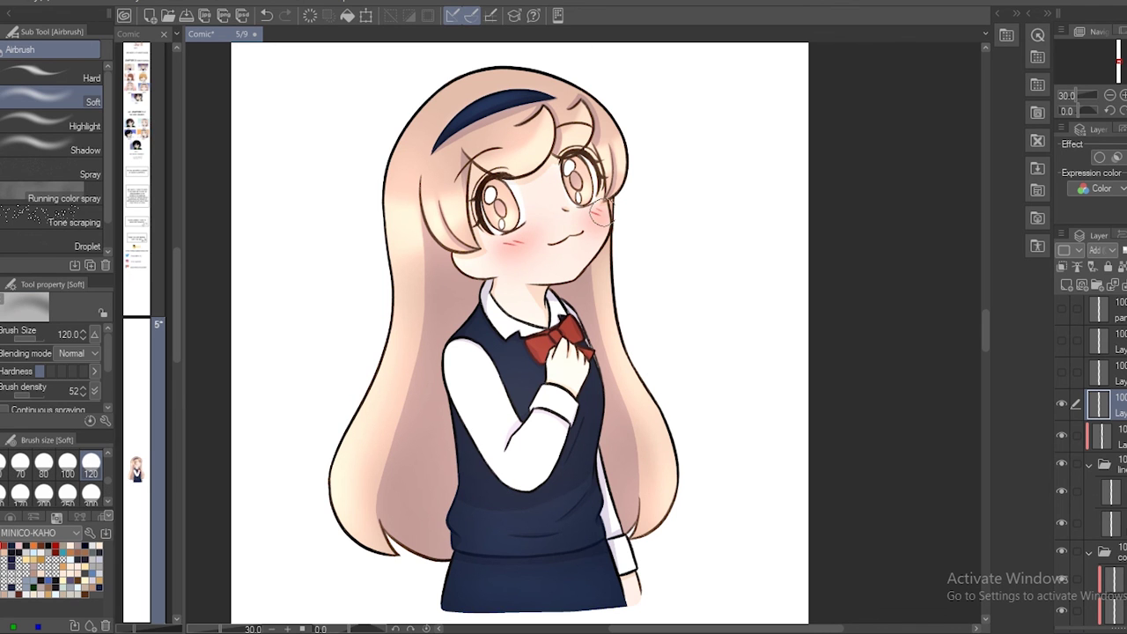
pyautogui.hotkey('ctrl', 's')
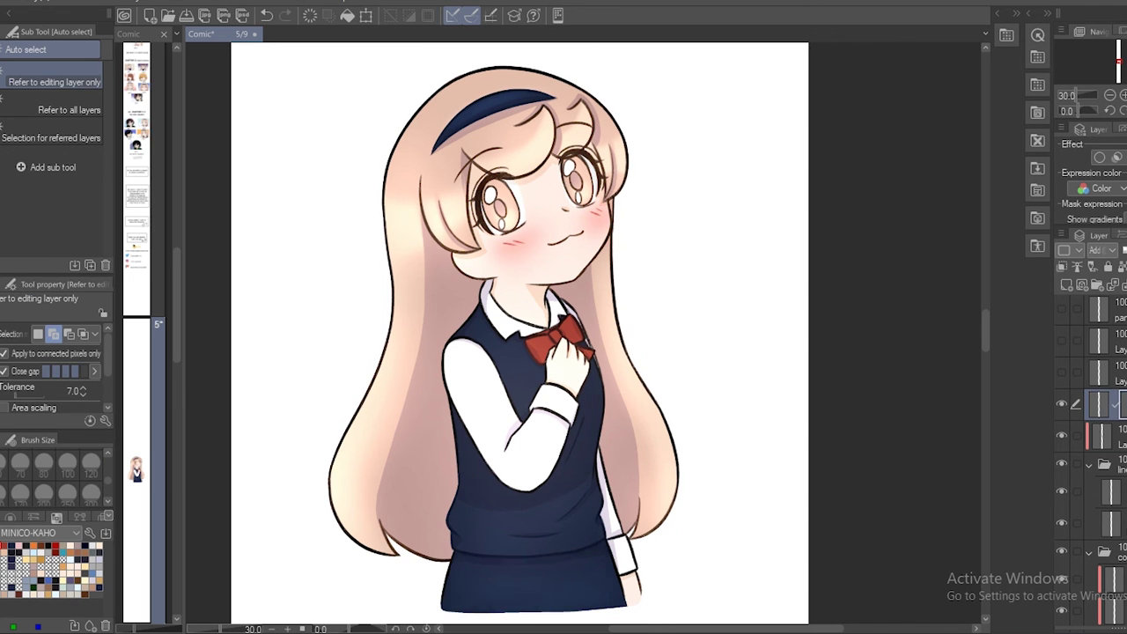
pyautogui.moveTo(581, 359); pyautogui.dragTo(555, 369)
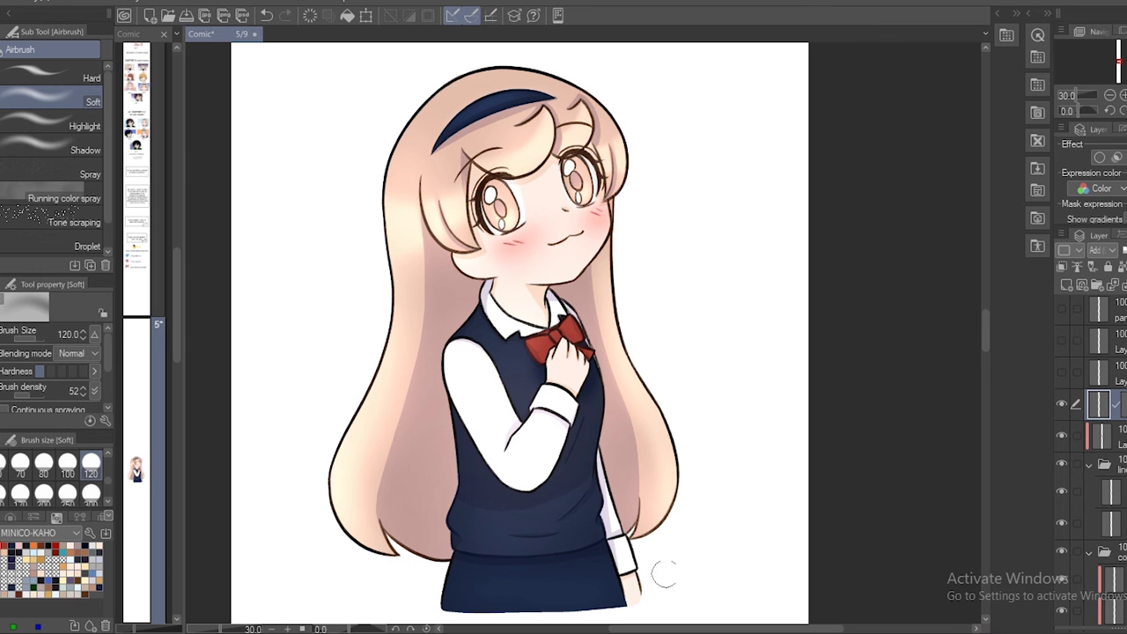
# Add a gradient map correction layer using Pink Dango from the Romance of Spring set, blended as Soft light
pyautogui.rightClick(1101, 388)
pyautogui.click(1057, 329)
pyautogui.click(753, 437)
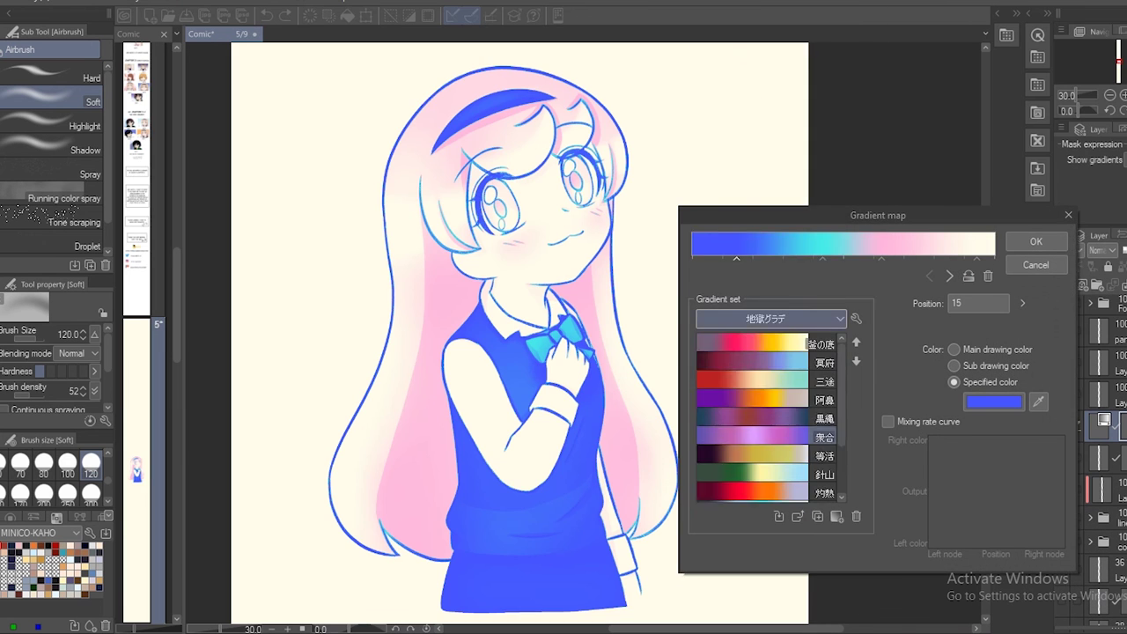
pyautogui.click(753, 456)
pyautogui.scroll(-1, 766, 319)
pyautogui.click(812, 467)
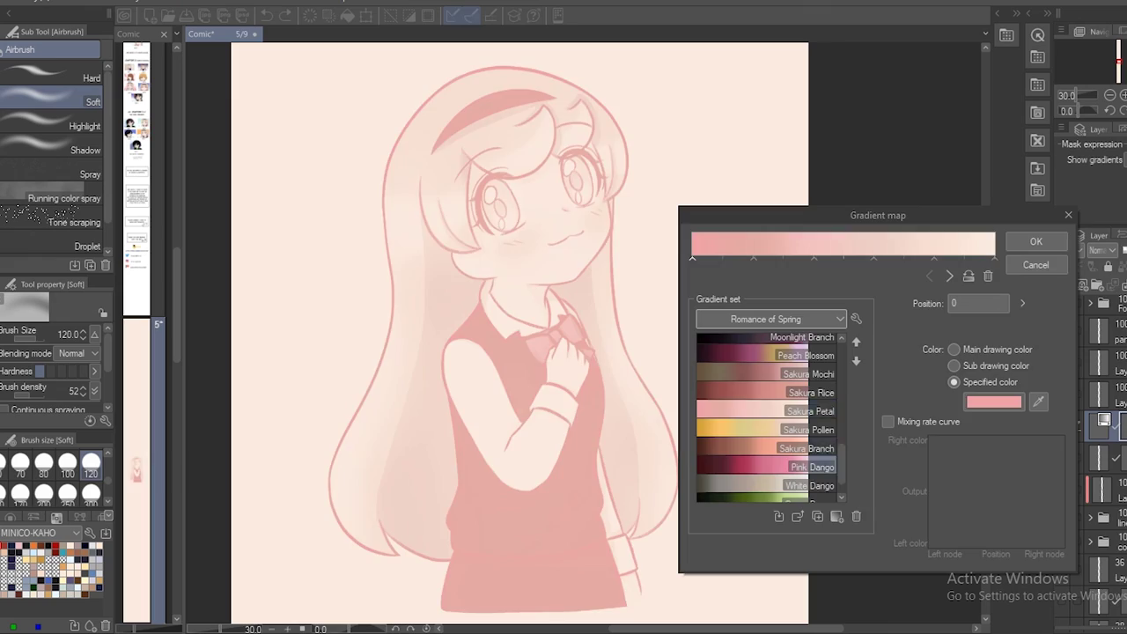
pyautogui.press('Return')
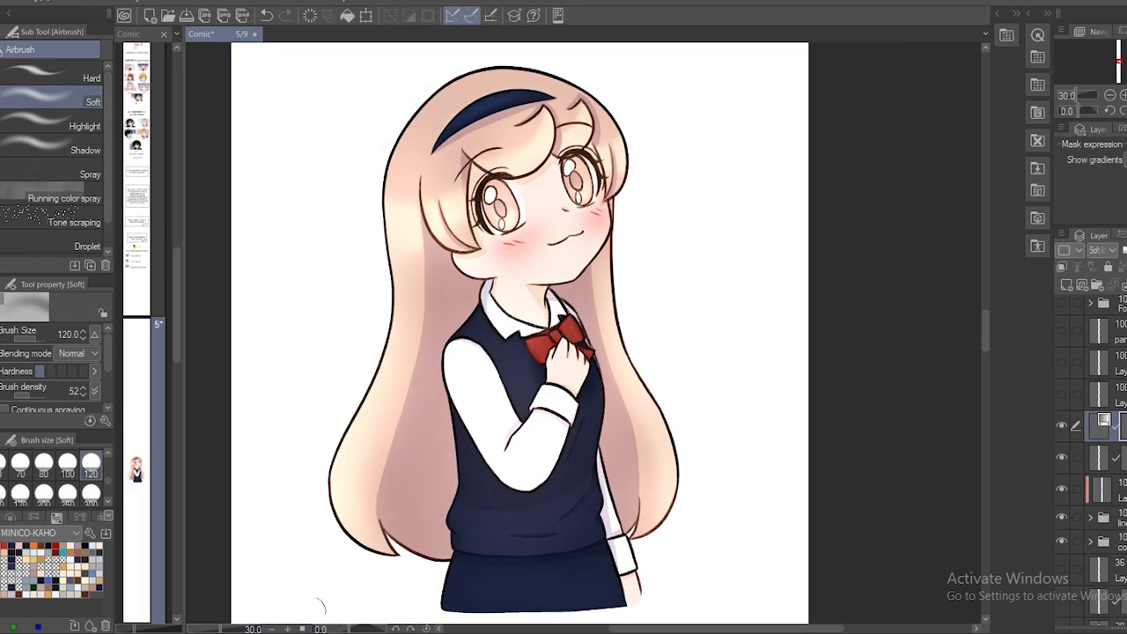